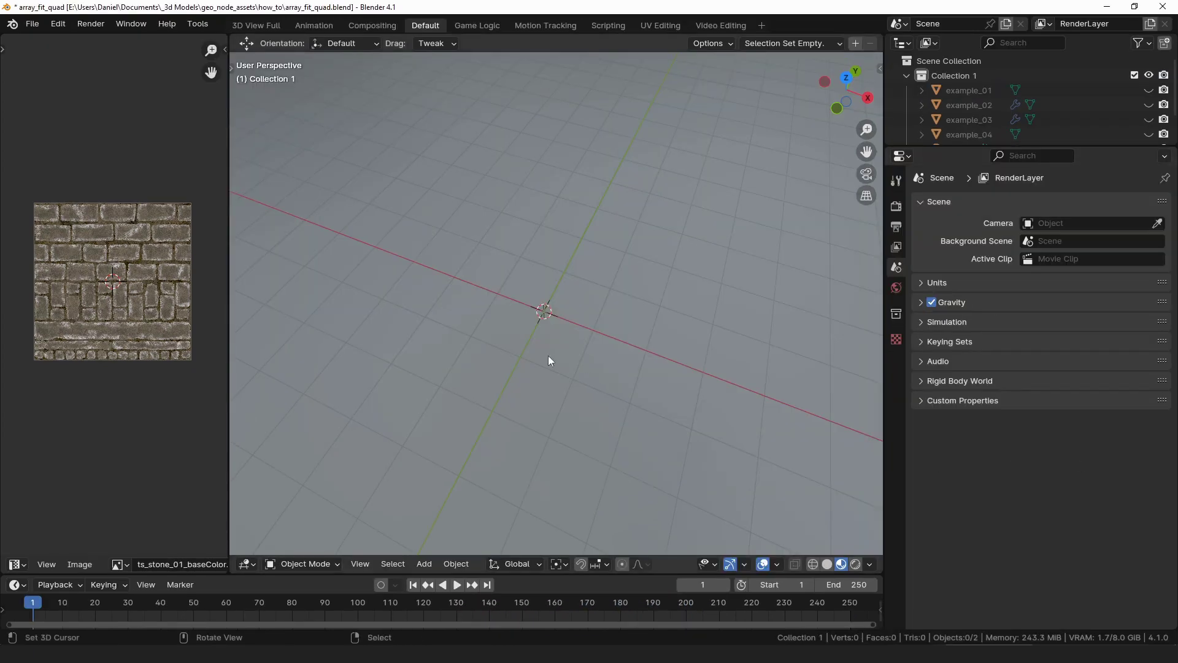
- Add a plane moved -4 m along the X axis and covered with the stone brick material
key("shift+a")
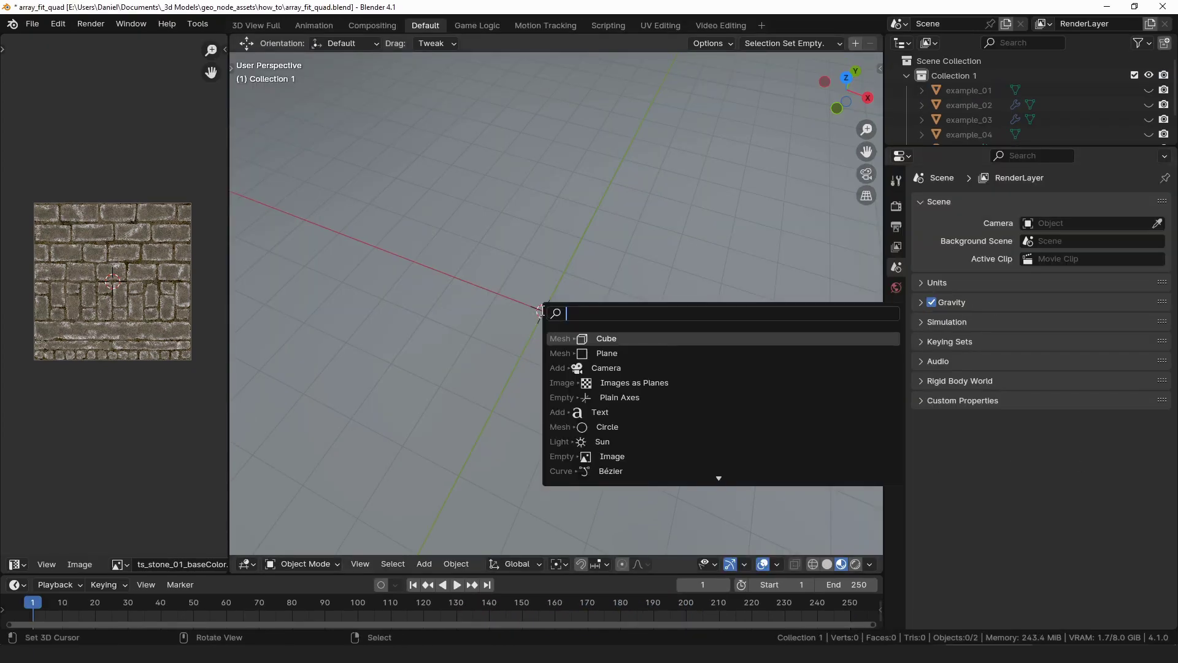
type("plane")
key("Return")
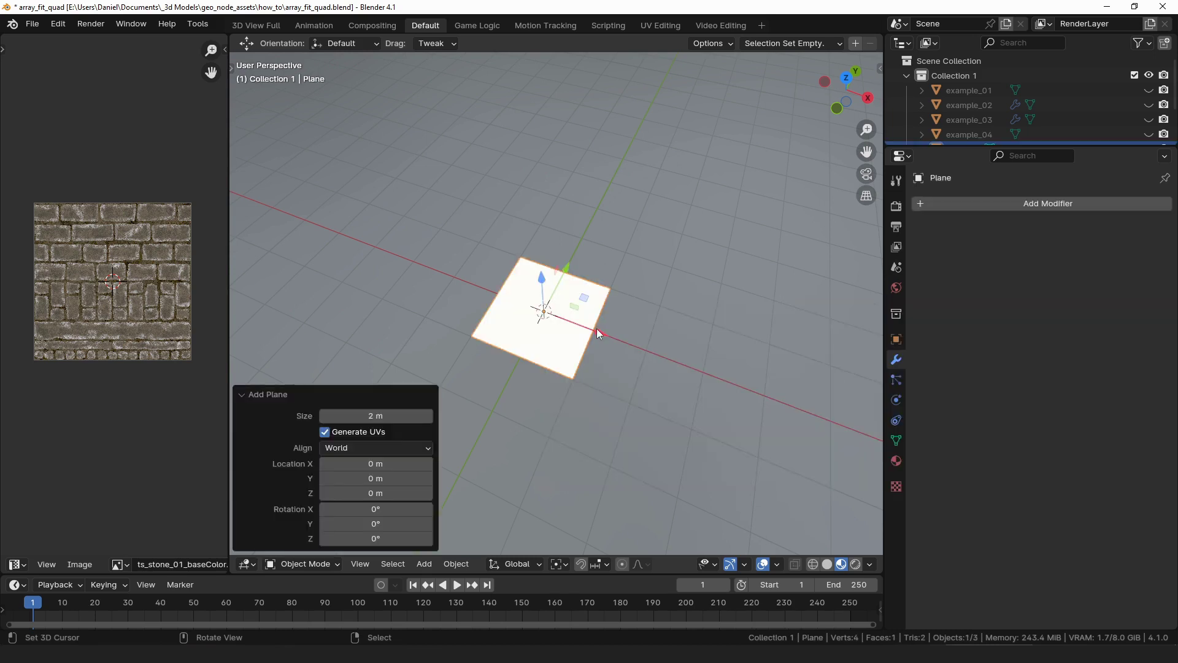
left_click_drag(597, 329, 440, 274)
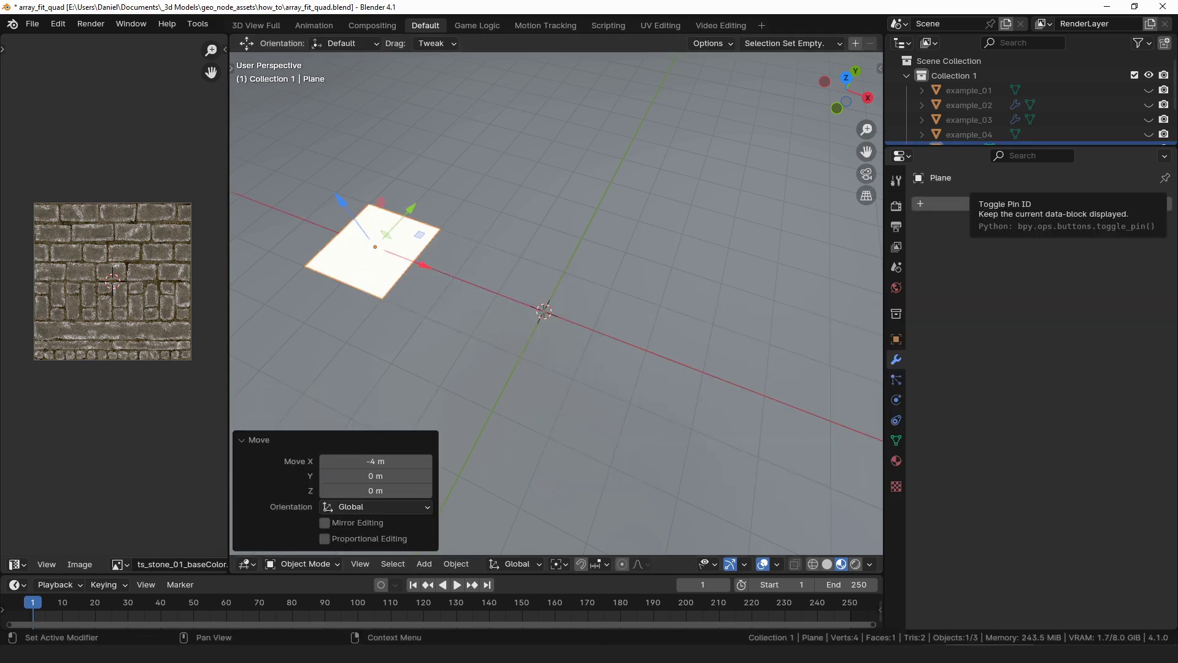
left_click_drag(1177, 178, 374, 245)
middle_click_drag(512, 303, 521, 305)
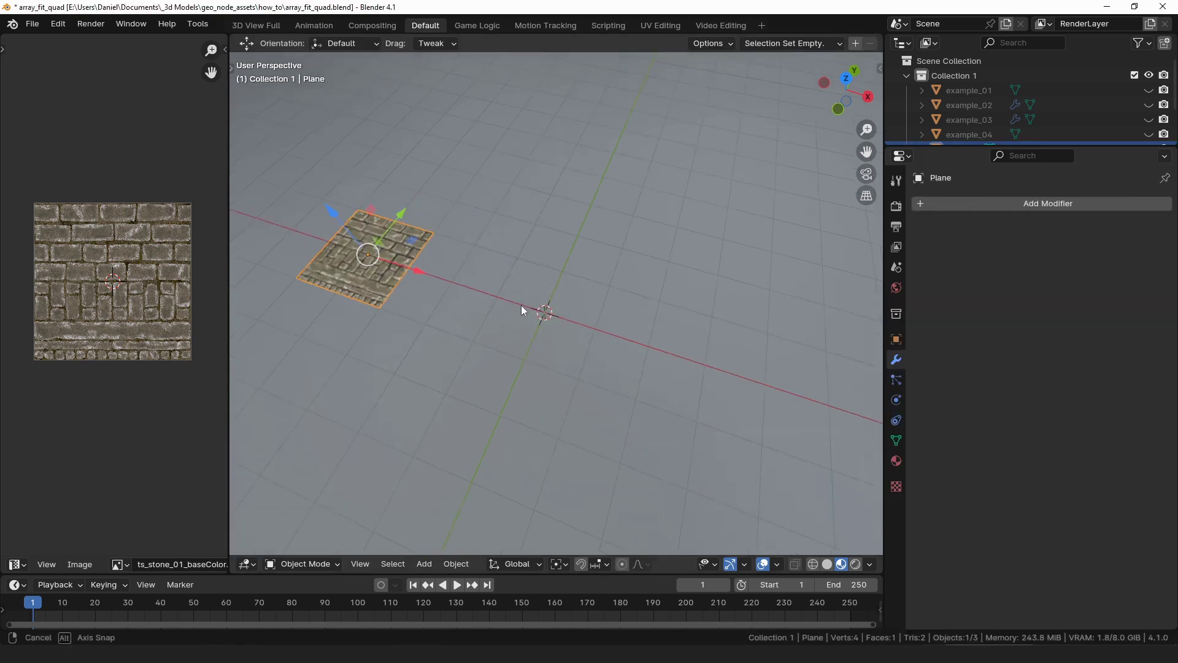
- Add a default 2 m cube at the world origin
key("shift+a")
type("cube")
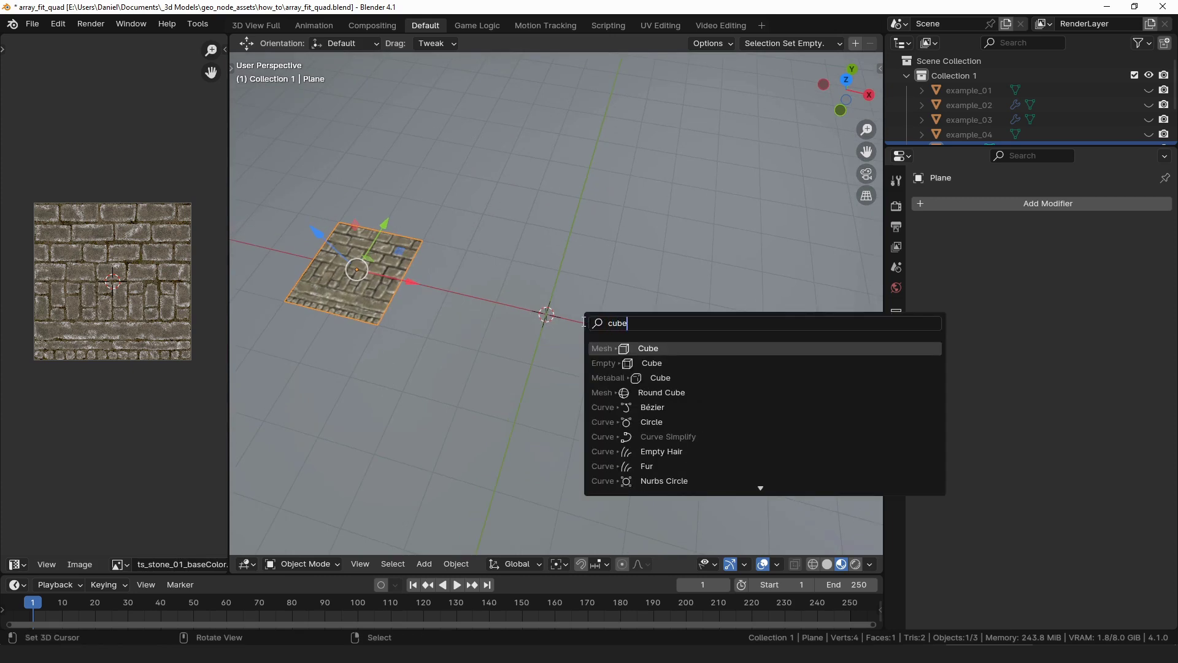
key("Return")
middle_click_drag(583, 326, 617, 320)
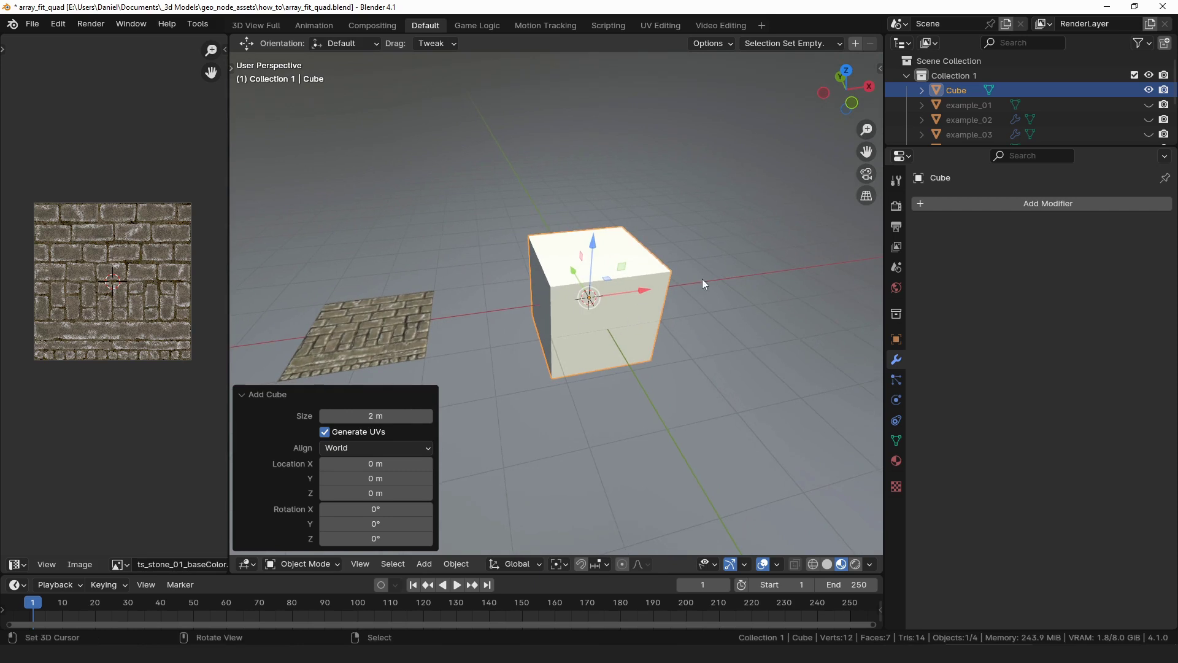
- Search the available modifiers for "array" and choose Array Fit Quads for the cube
left_click(979, 206)
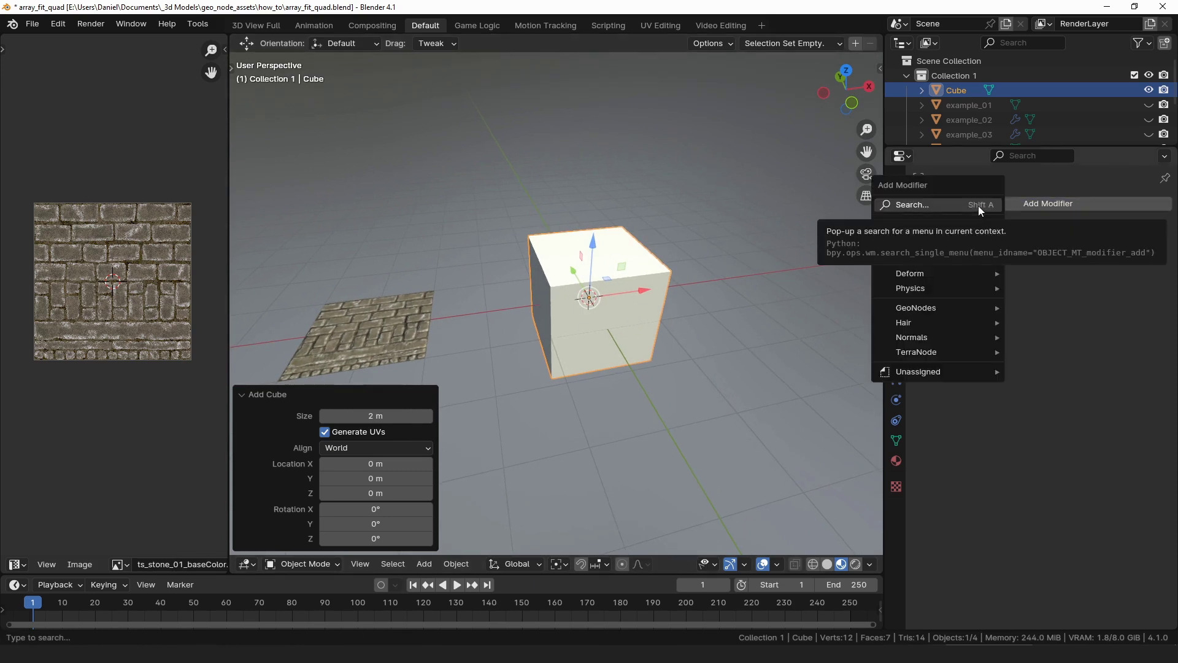
type("array")
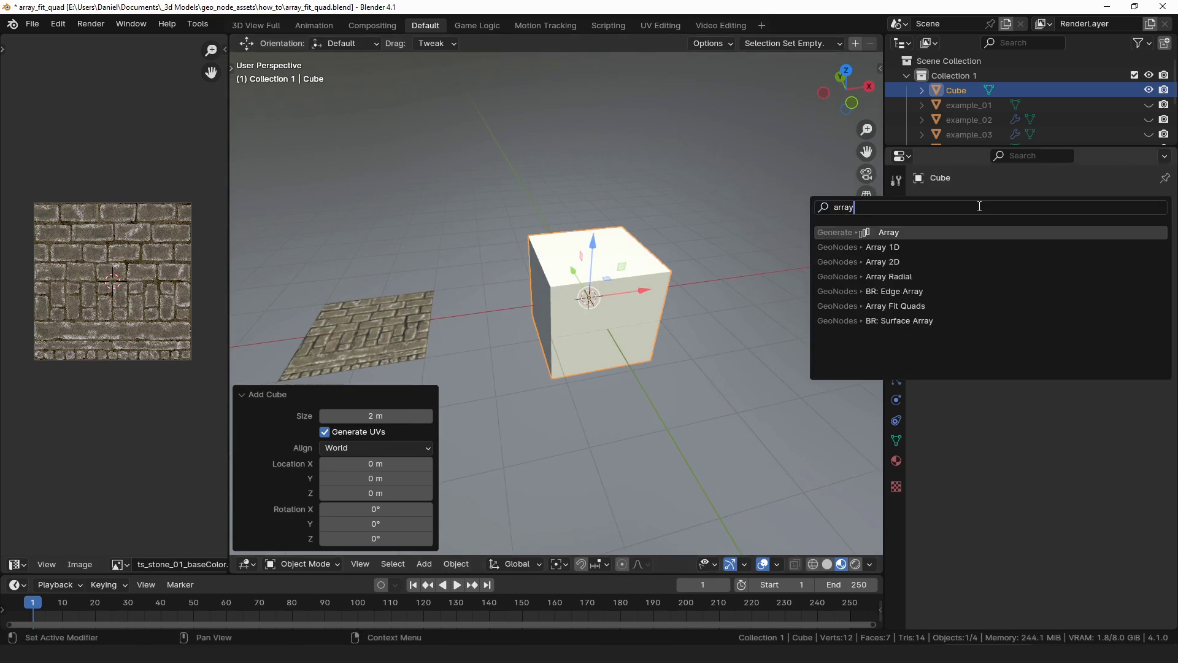
left_click(900, 305)
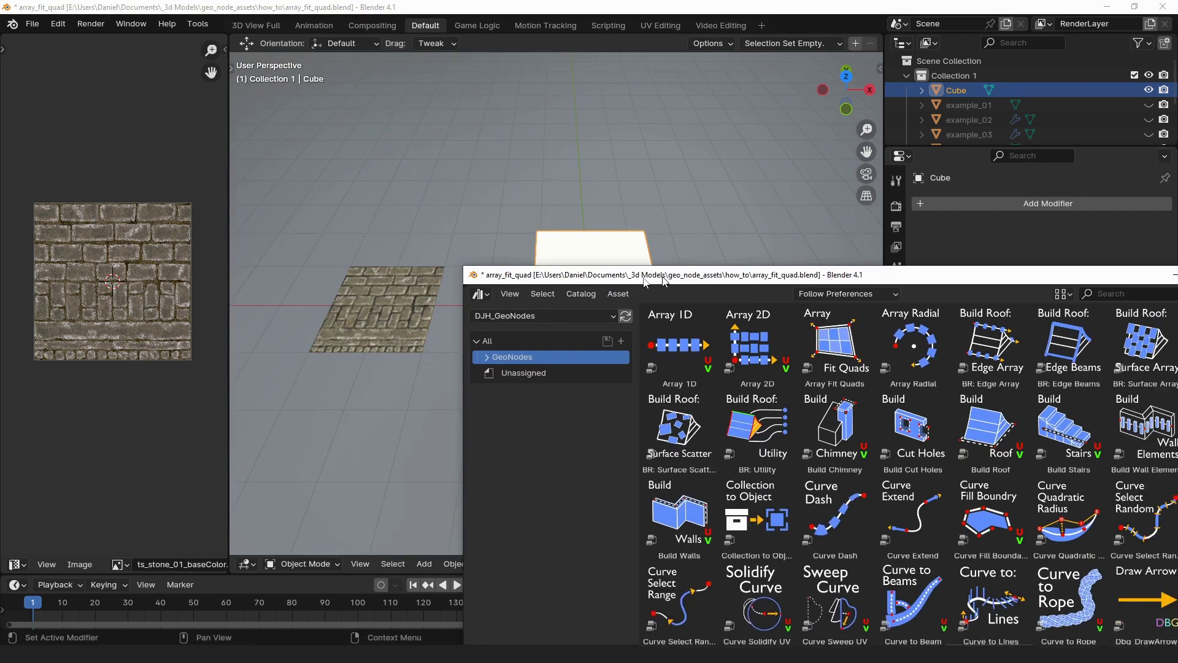
- Apply the Array Fit Quads asset from the DJH_GeoNodes library to the cube
left_click_drag(775, 271, 494, 384)
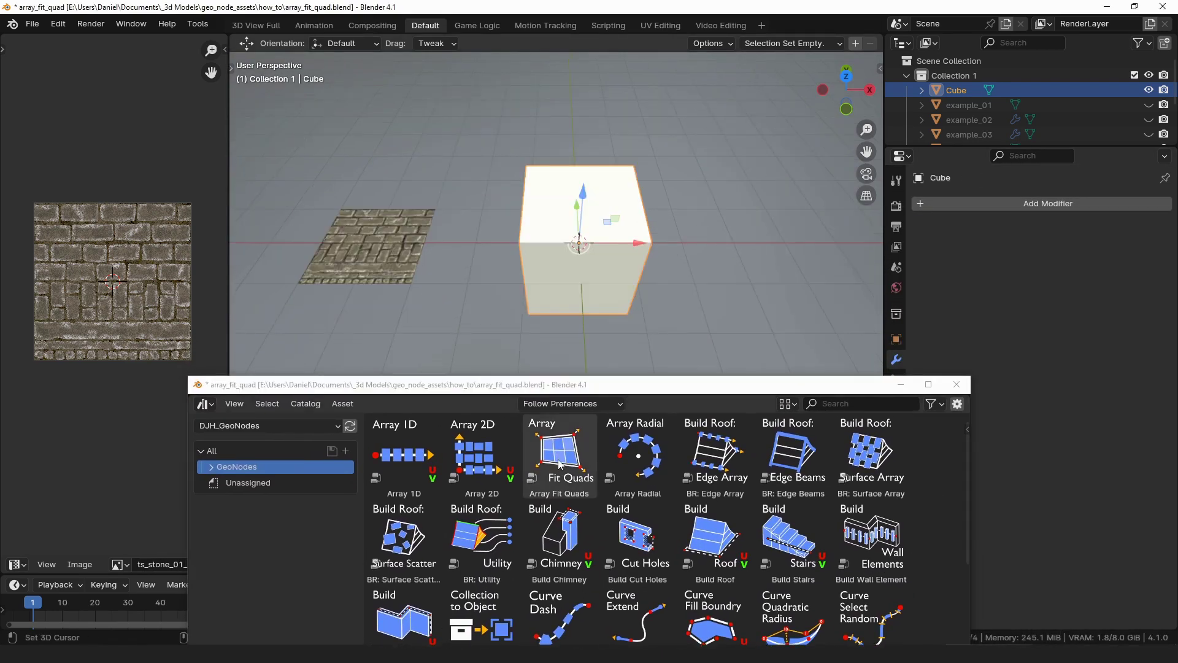
left_click_drag(560, 464, 577, 243)
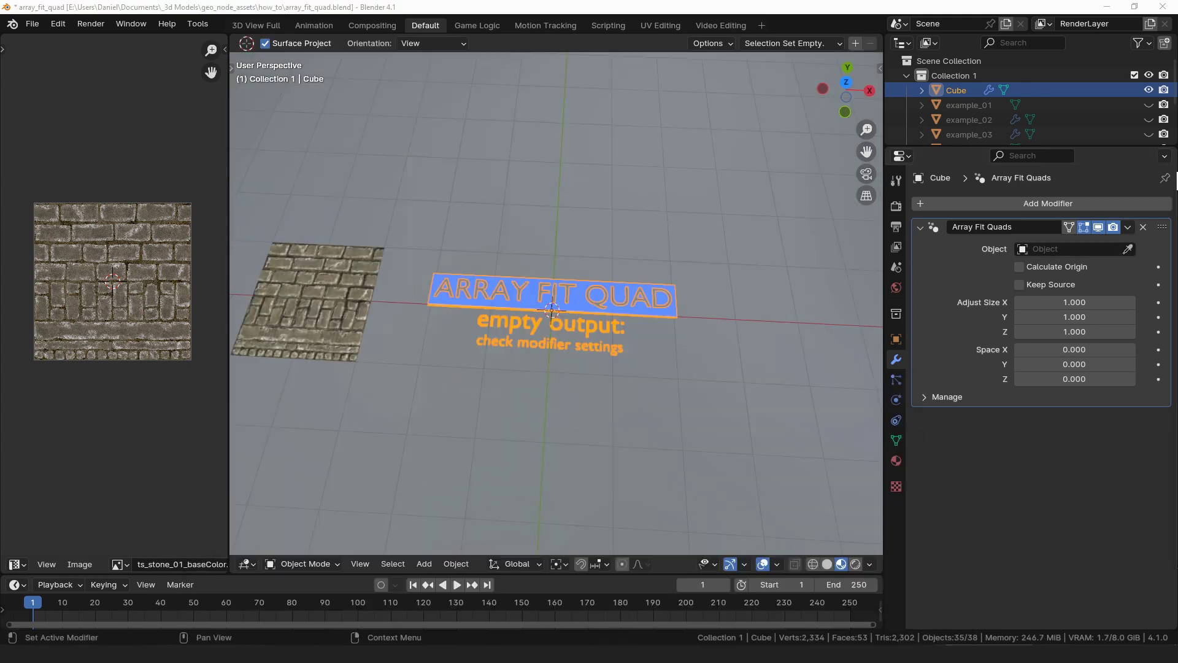
left_click(1005, 472)
middle_click_drag(616, 371, 616, 381, "shift")
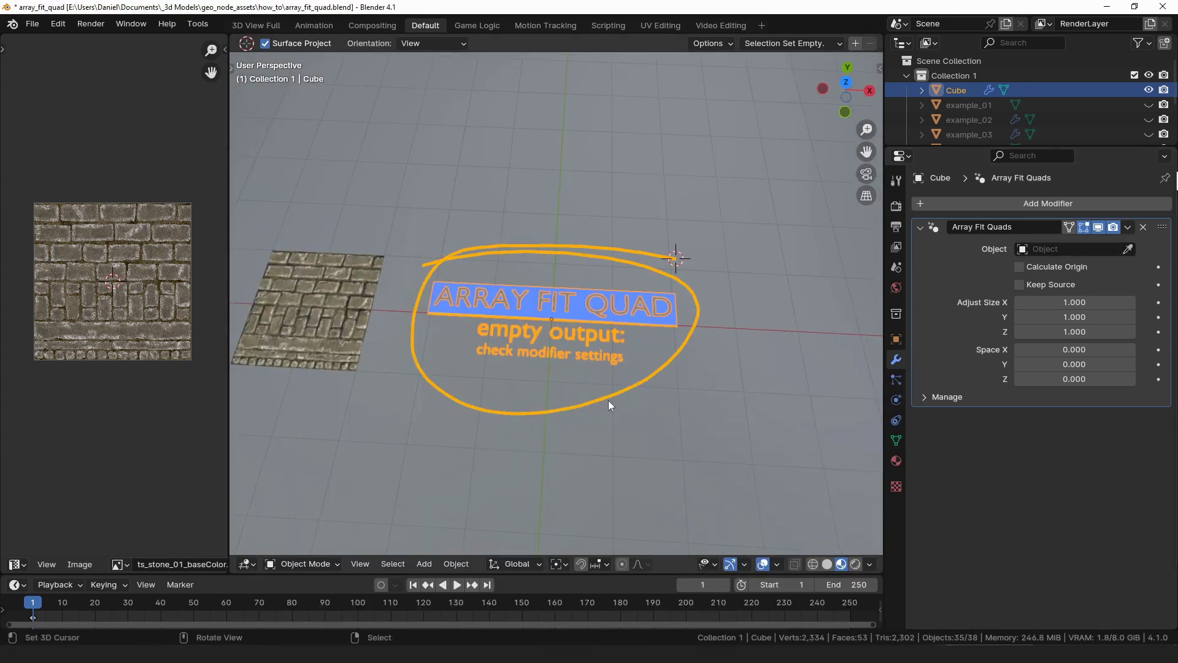
- Set the stone plane as the Object of the cube's Array Fit Quads modifier
left_click(1127, 249)
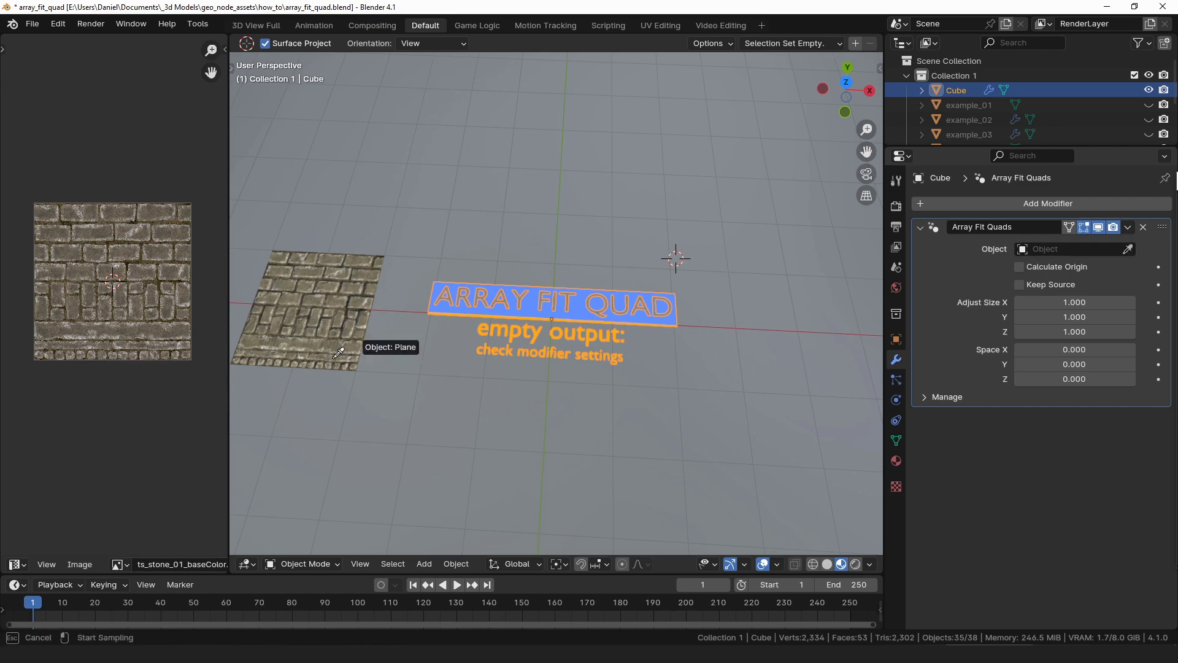
left_click(290, 286)
middle_click_drag(285, 289, 413, 286)
- Snap the 3D cursor to the stone plane's near-left corner vertex
left_click(414, 286)
key("Tab")
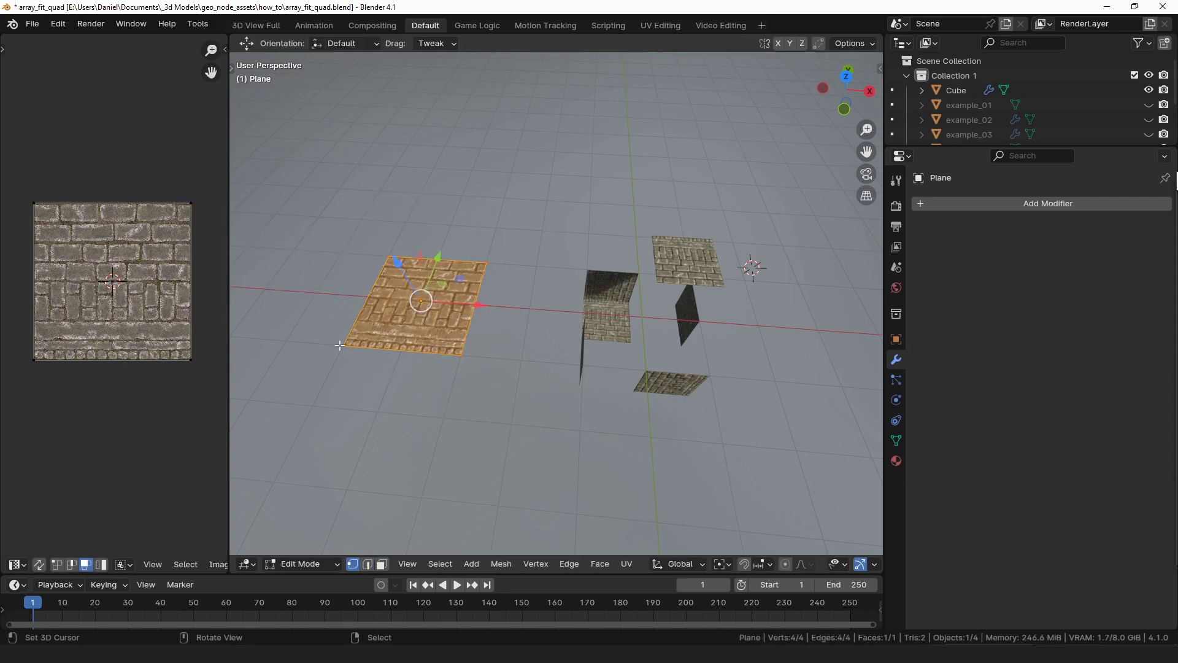
left_click(341, 345)
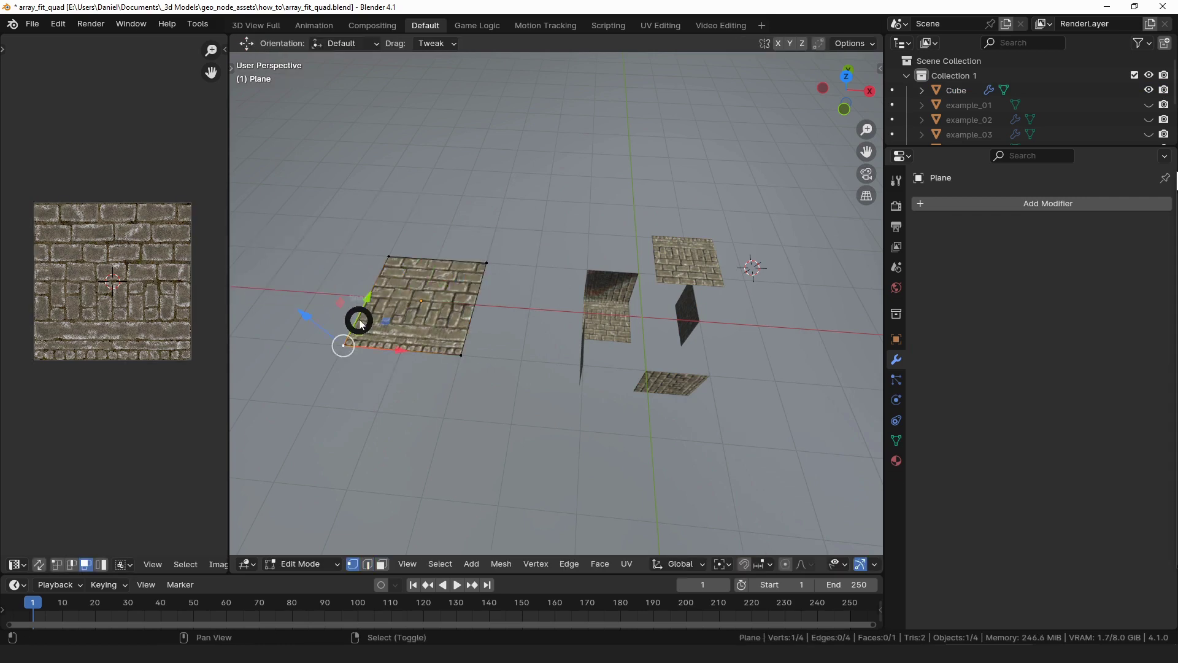
left_click(359, 410)
middle_click_drag(358, 347, 427, 359, "shift")
scroll(428, 357, "up", 2)
key("shift+s")
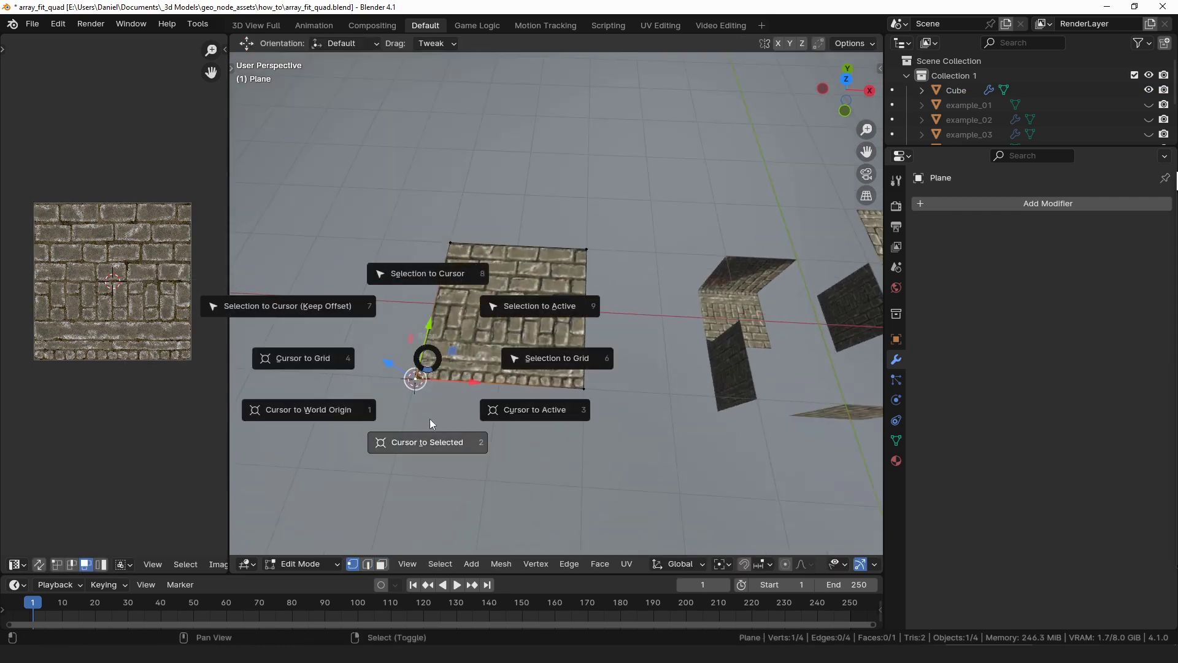
left_click(432, 423)
- Set the stone plane's origin to the 3D cursor in Object Mode
key("Tab")
key("ctrl+shift+alt+c")
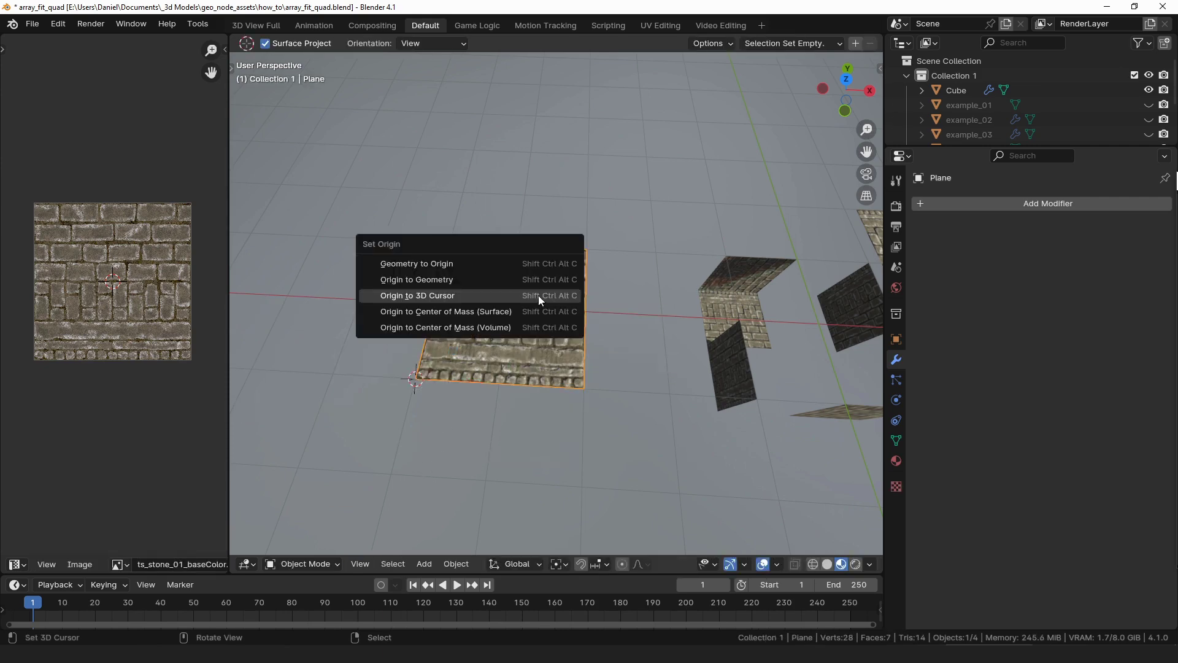
left_click(525, 293)
middle_click_drag(706, 329, 848, 271, "shift")
- Enable Calculate Origin in the cube's Array Fit Quads modifier
left_click(706, 307)
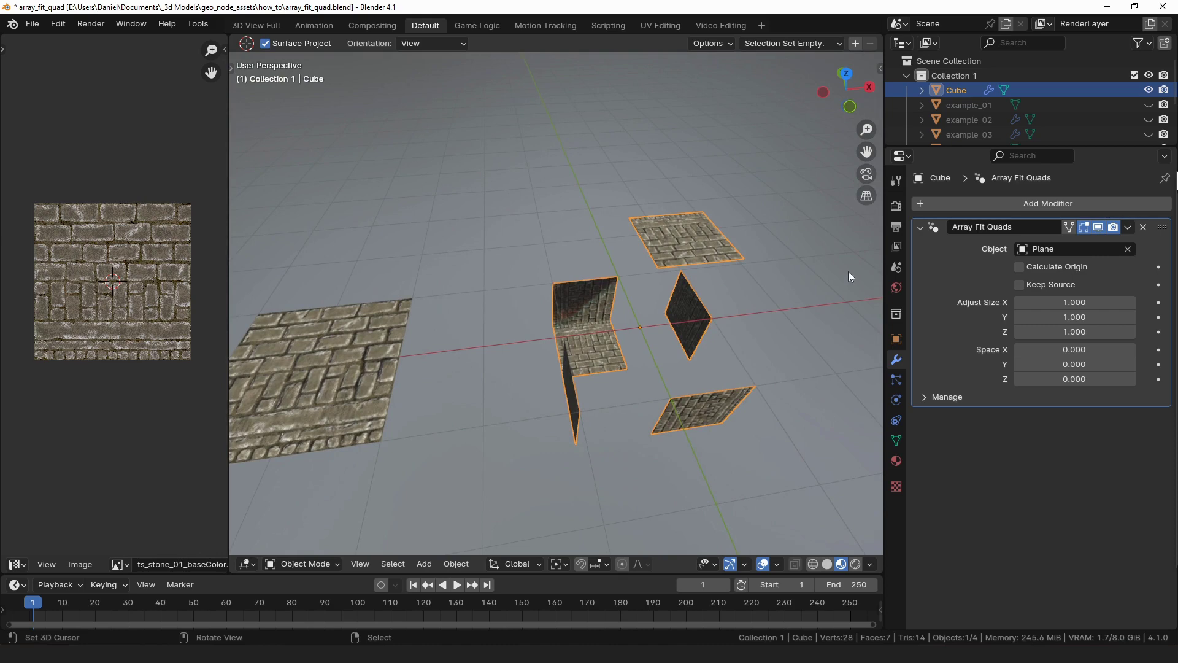
left_click(1066, 266)
left_click(1065, 265)
left_click(1066, 265)
middle_click_drag(615, 354, 678, 307)
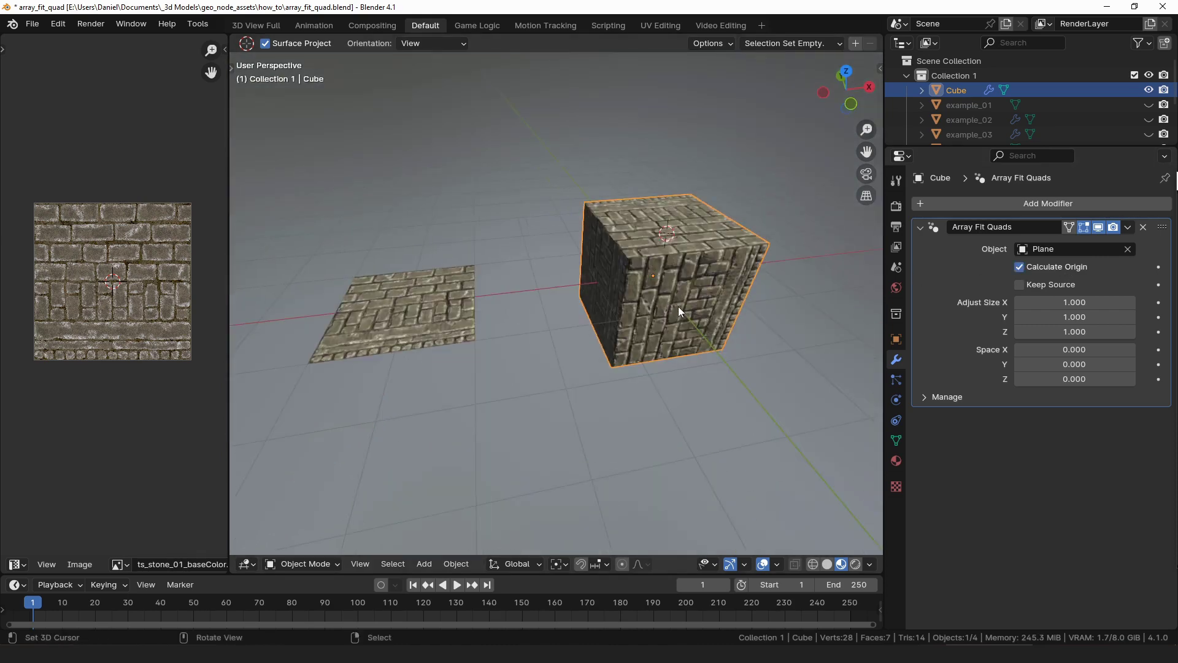
- Mark the plane's near edge and the cube's matching lower edge with annotation brackets
left_click(678, 305)
left_click_drag(678, 305, 737, 389)
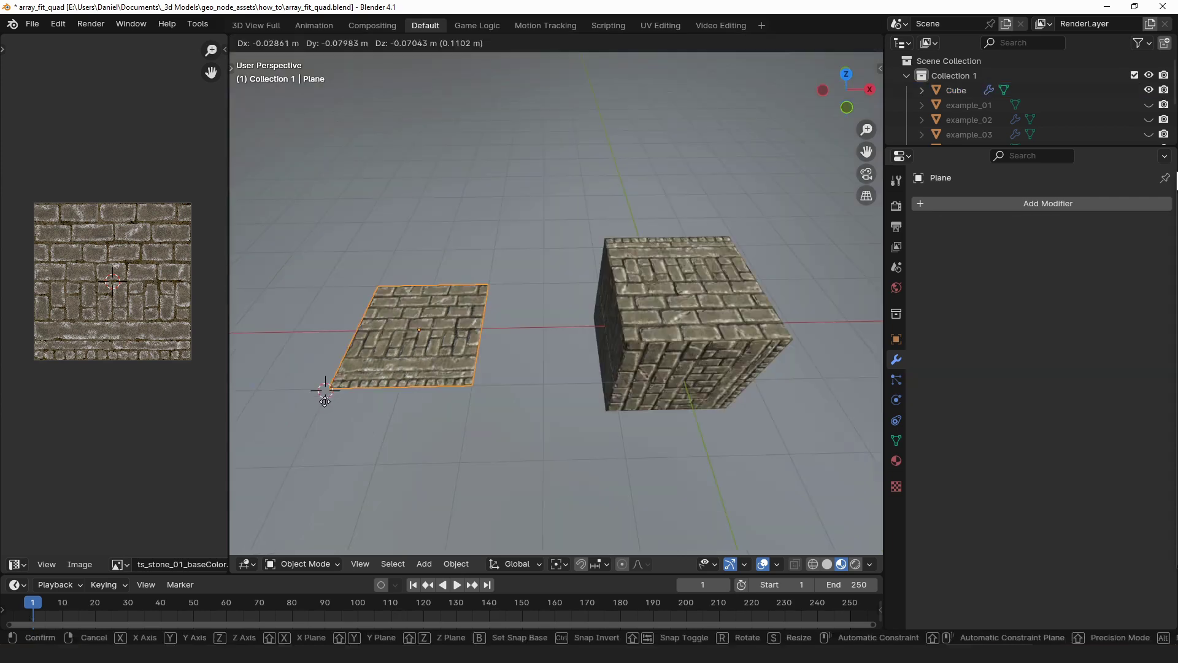
left_click(327, 405)
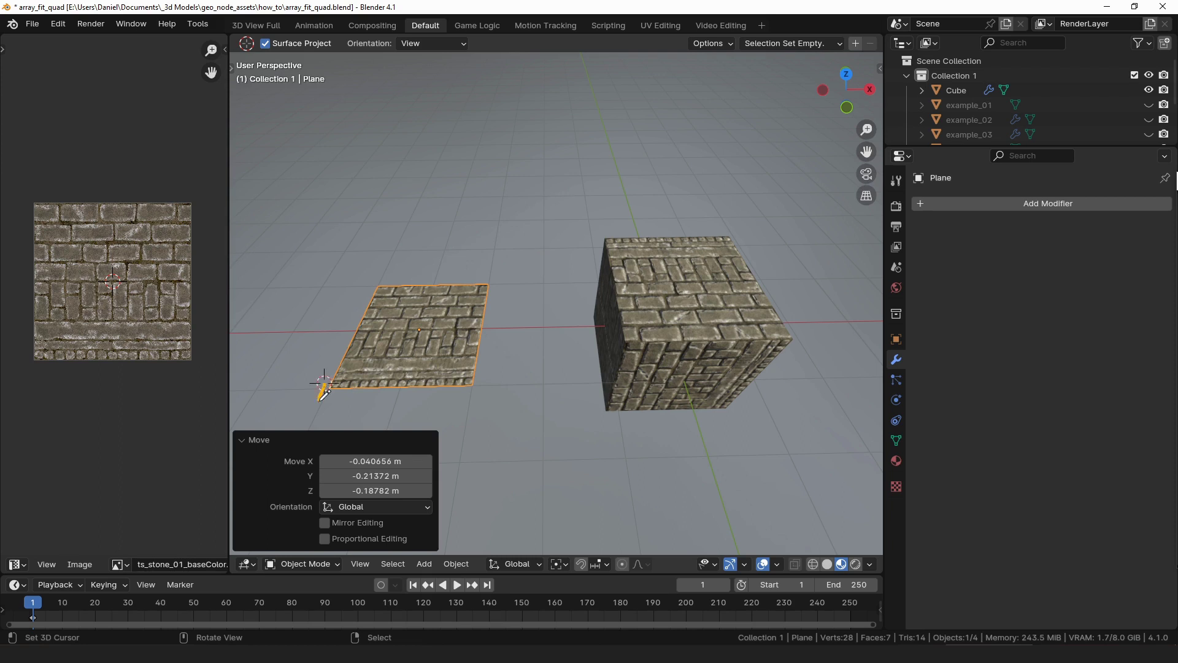
left_click(479, 375)
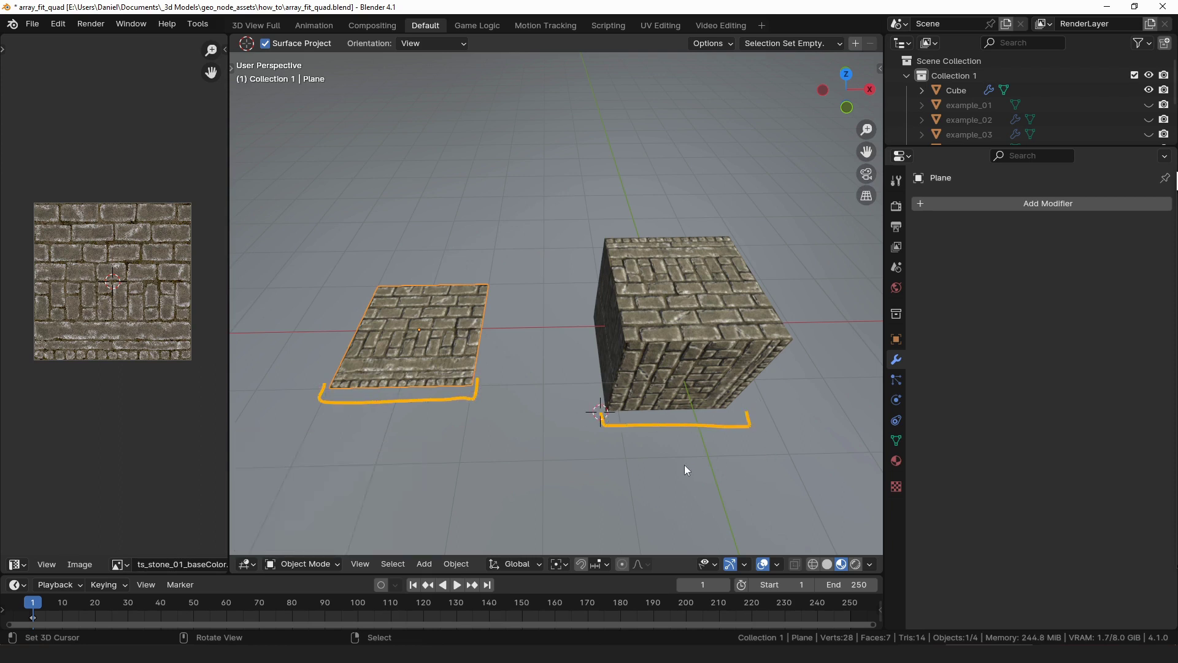
- Try scaling down the stone plane's geometry in Edit Mode, and return to Object Mode
key("ctrl+Tab")
left_click(570, 337)
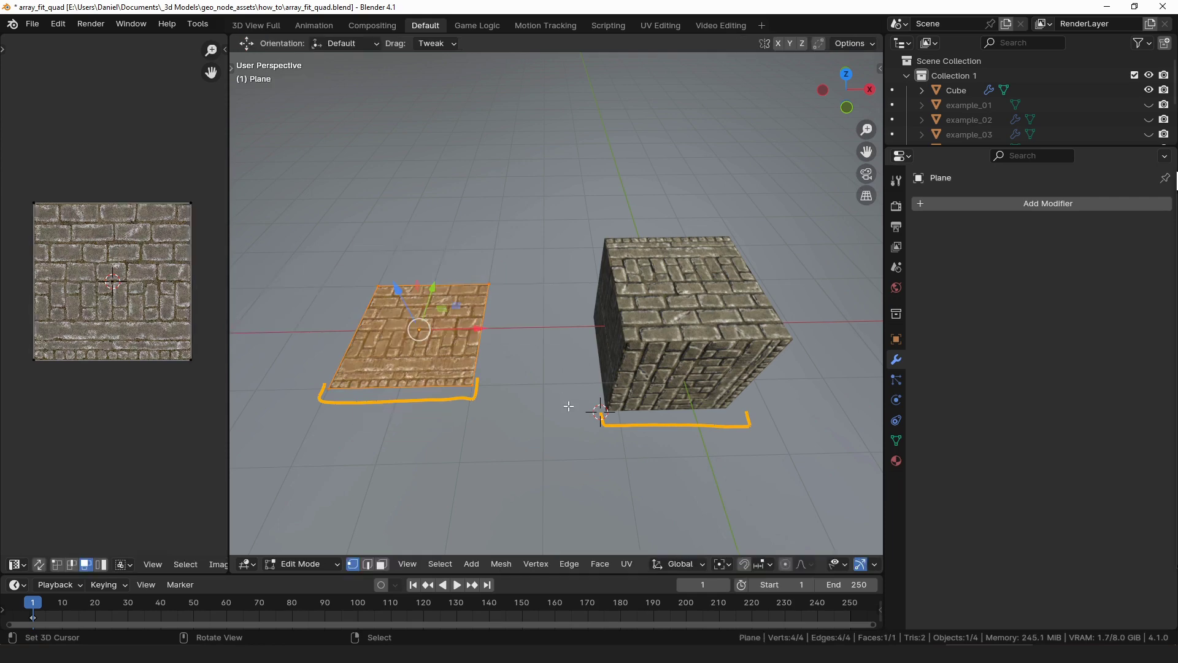
key("s")
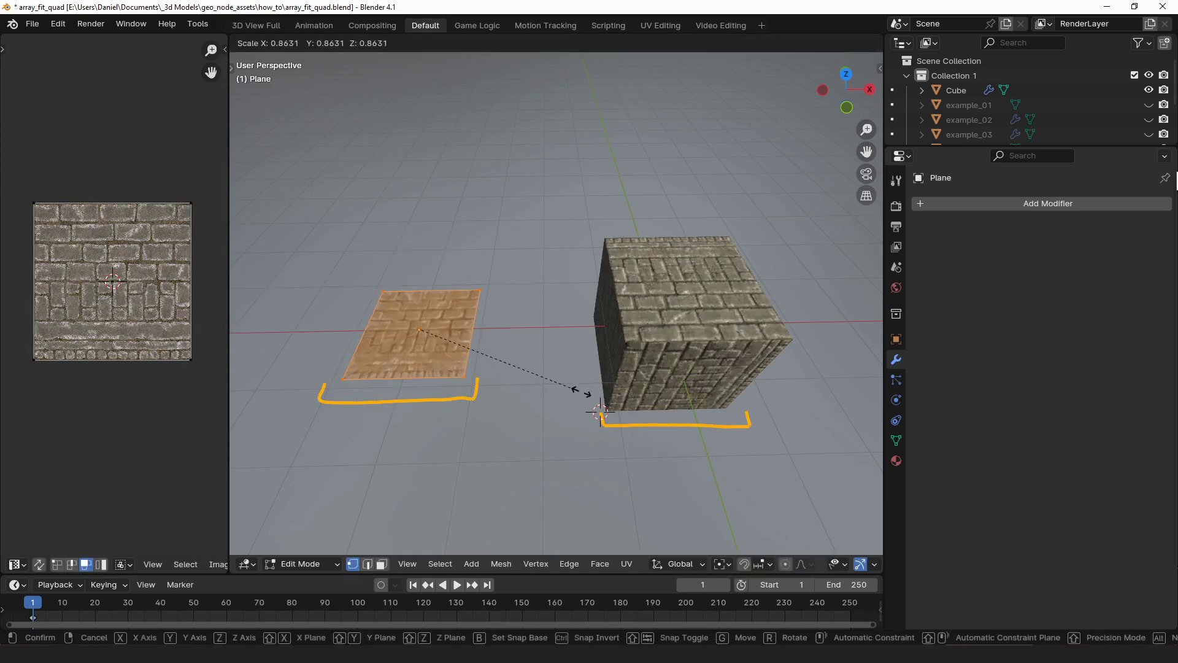
right_click(470, 346)
key("ctrl+Tab")
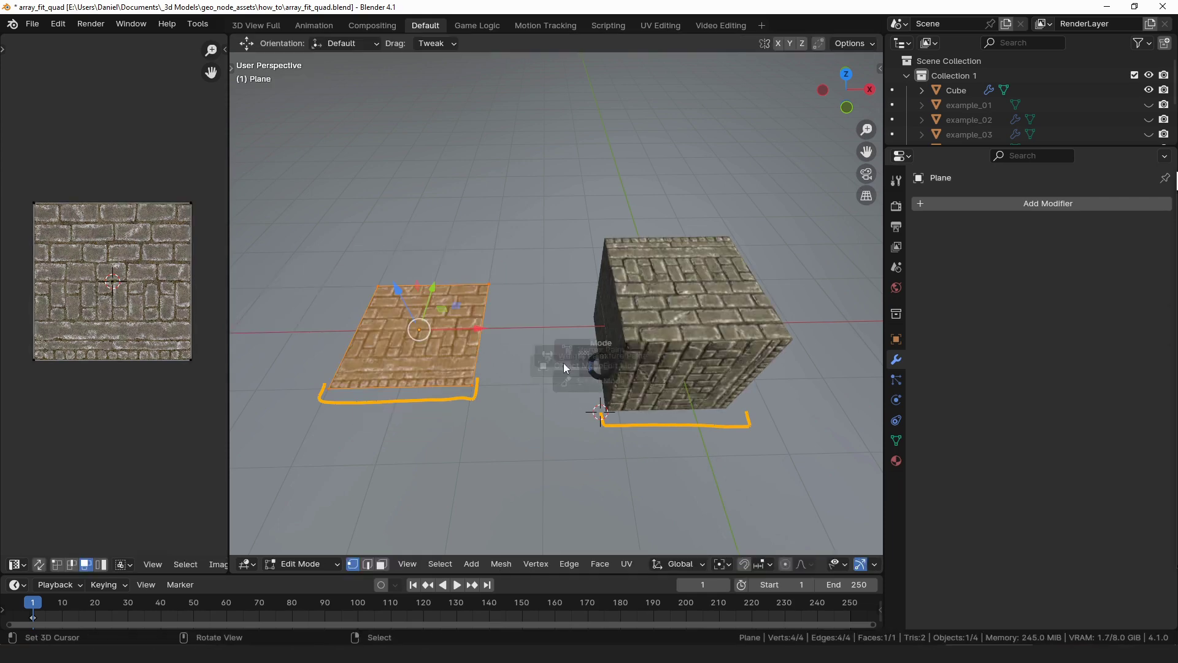
left_click(509, 365)
- Lengthen the cube by moving its +X end face 3 m along the X axis
left_click(653, 349)
key("Tab")
middle_click_drag(716, 326, 655, 318, "shift")
middle_click_drag(655, 319, 613, 295)
key("3")
left_click(675, 337)
scroll(701, 340, "down", 2)
left_click_drag(680, 338, 765, 357, "ctrl")
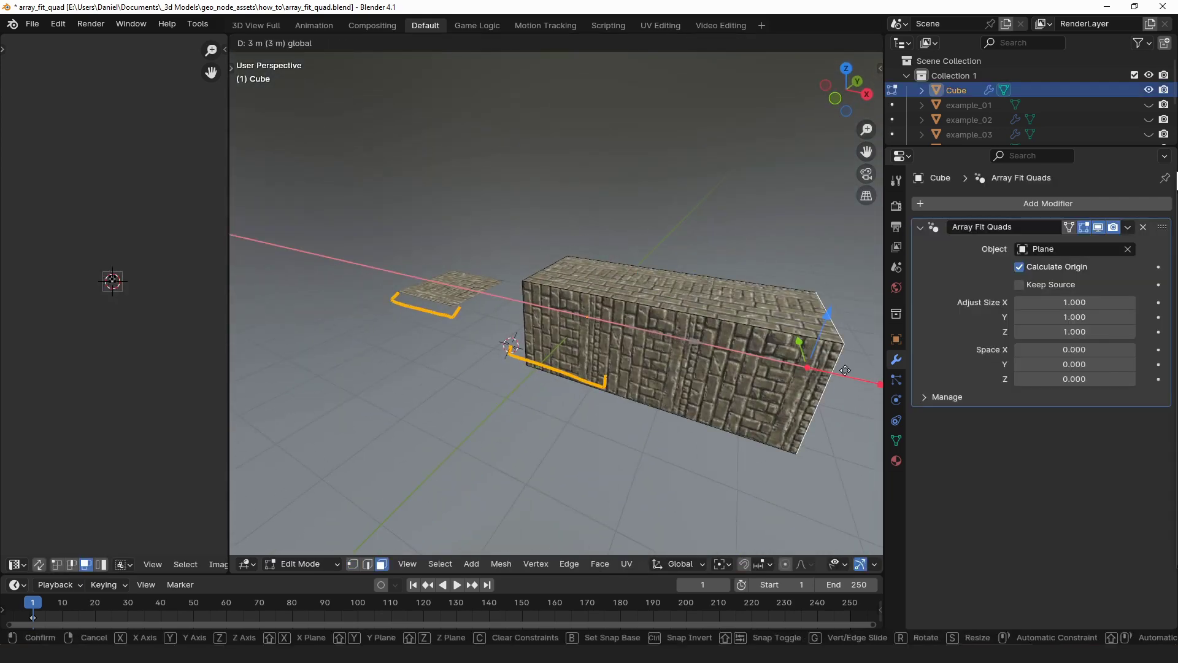
left_click(825, 367)
- Raise the top face of the lengthened block to make it taller
left_click(698, 288)
key("e")
left_click_drag(664, 185, 665, 183, "ctrl")
middle_click_drag(664, 183, 718, 241)
right_click(645, 262)
- Slope the block's top by moving the upper edge at its -X end -2 m along Z
right_click(441, 218)
middle_click_drag(356, 239, 461, 206)
key("2")
right_click(443, 211)
left_click_drag(437, 140, 441, 245, "ctrl")
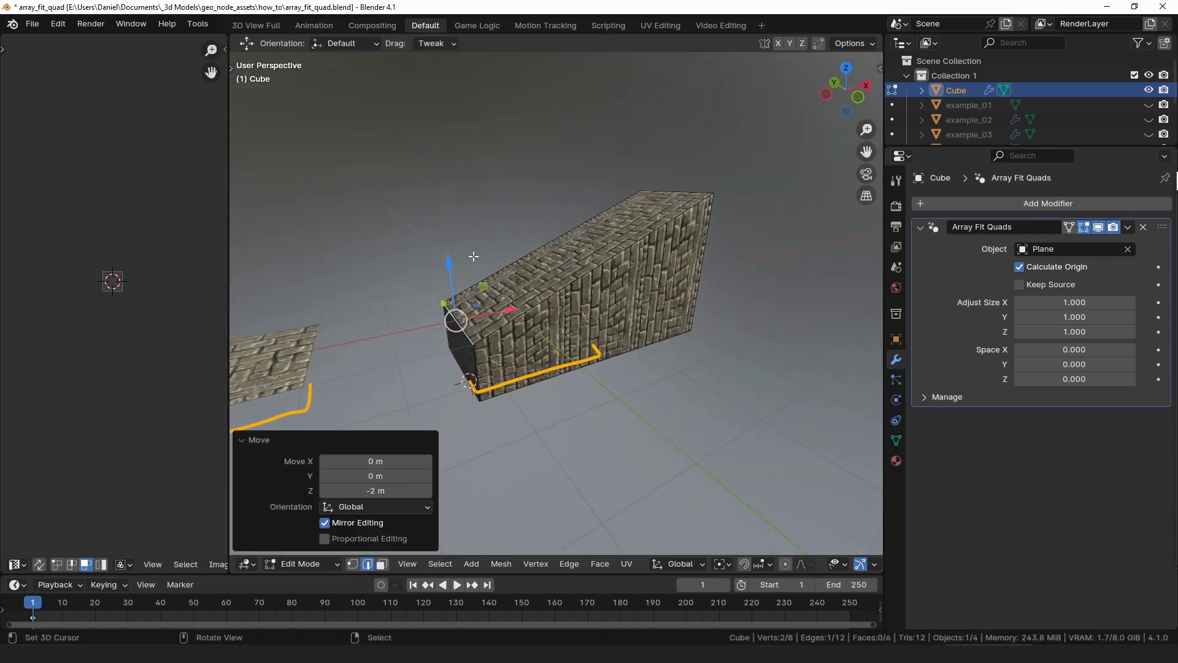
middle_click_drag(440, 244, 498, 239, "shift")
scroll(498, 239, "up", 5)
middle_click_drag(607, 387, 570, 362)
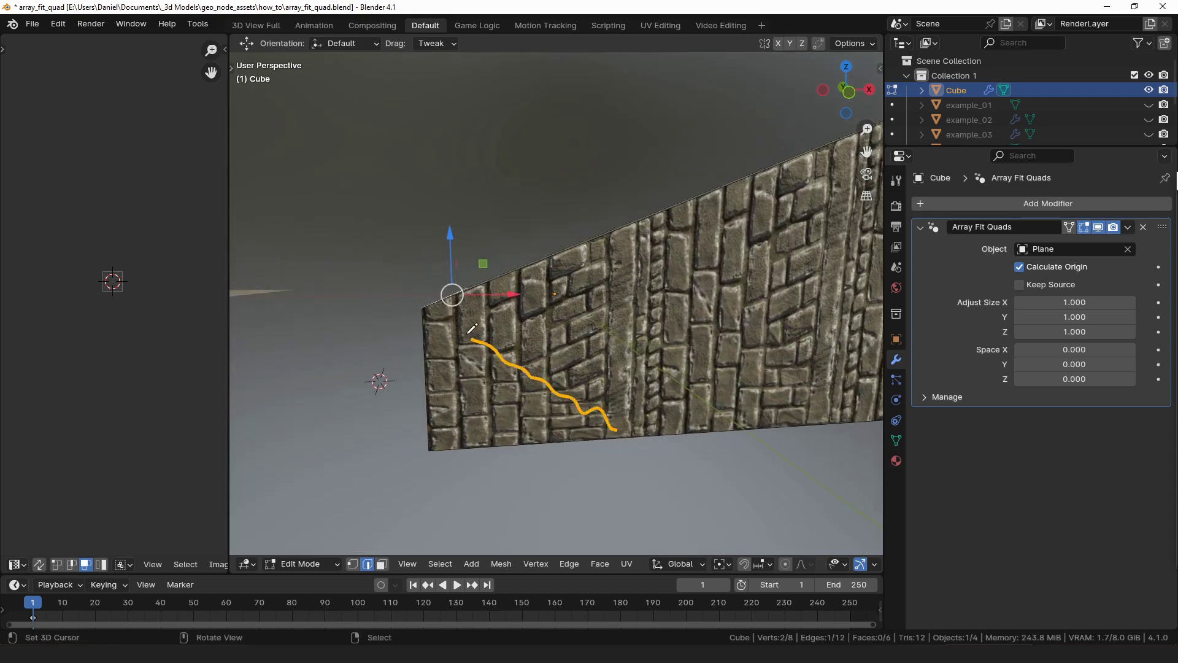
- Subdivide the stone plane's geometry, trying 3 cuts and reducing the Number of Cuts to 1
middle_click_drag(644, 424, 765, 406)
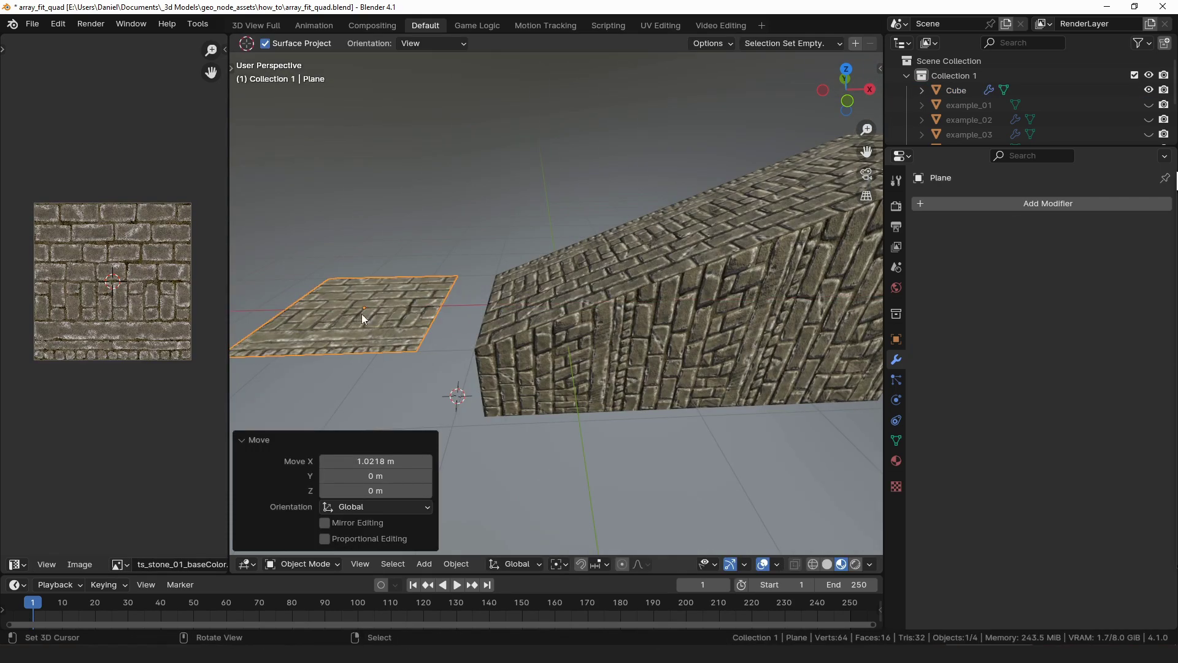
key("Tab")
key("ctrl+e")
left_click(384, 198)
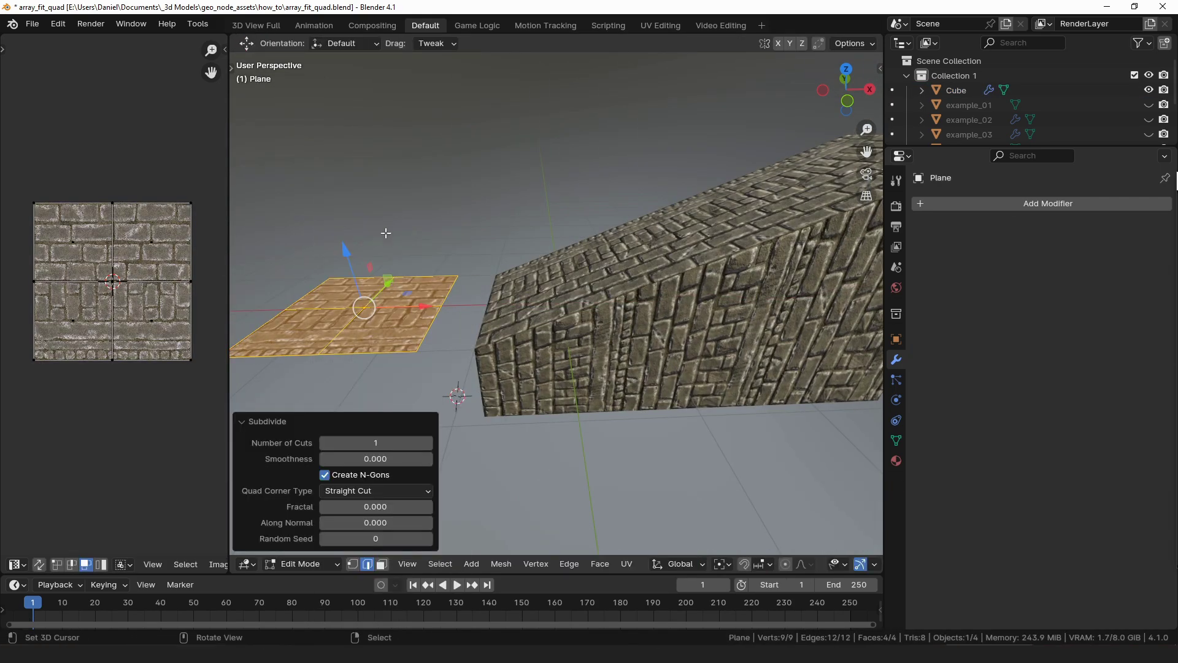
left_click_drag(353, 443, 365, 442)
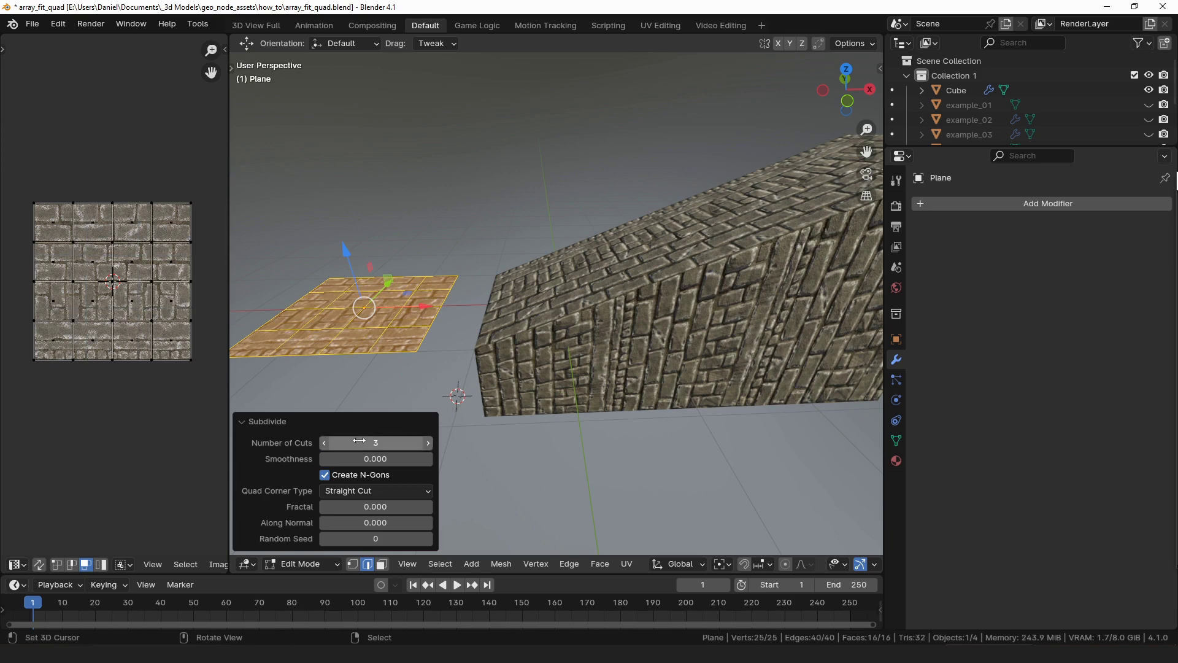
left_click(324, 443)
left_click(323, 443)
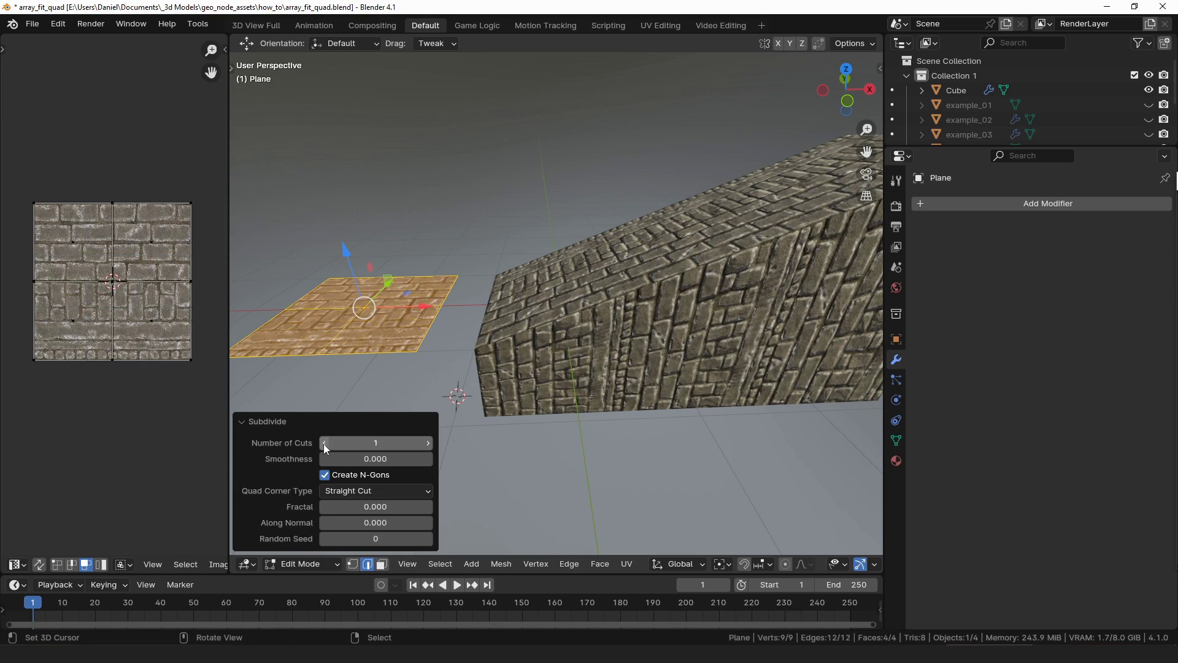
- Raise the plane subdivision's Number of Cuts to 5, and set it back to 1
left_click(428, 443)
left_click(428, 443)
left_click(428, 443)
left_click(428, 443)
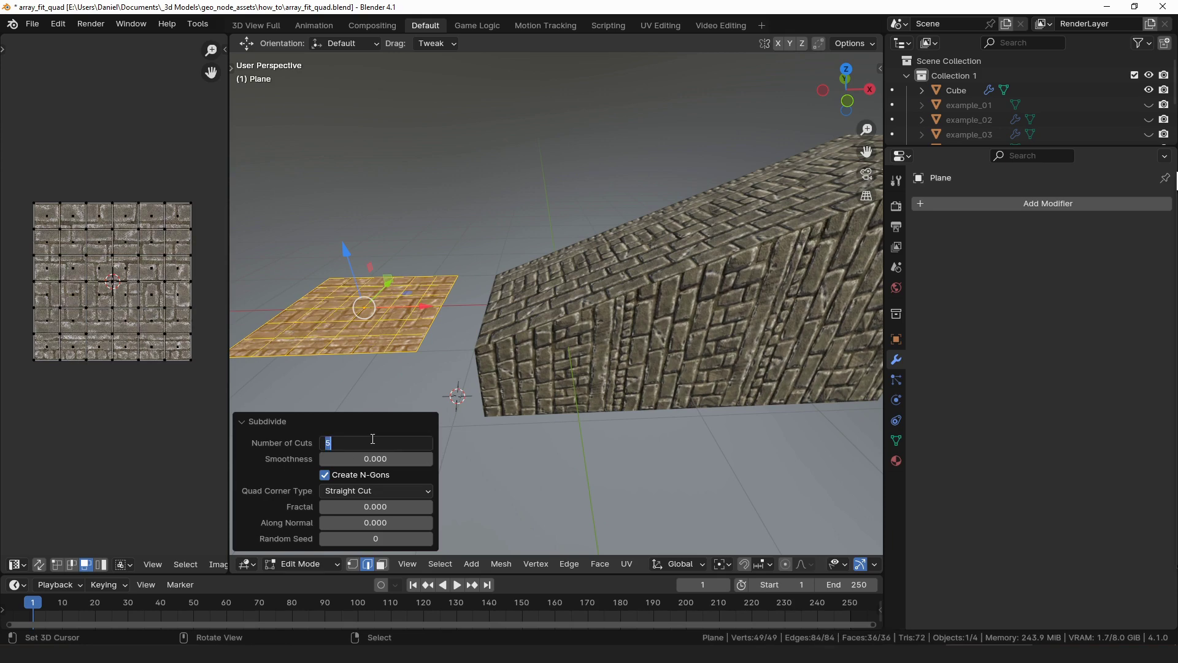
type("1")
key("Return")
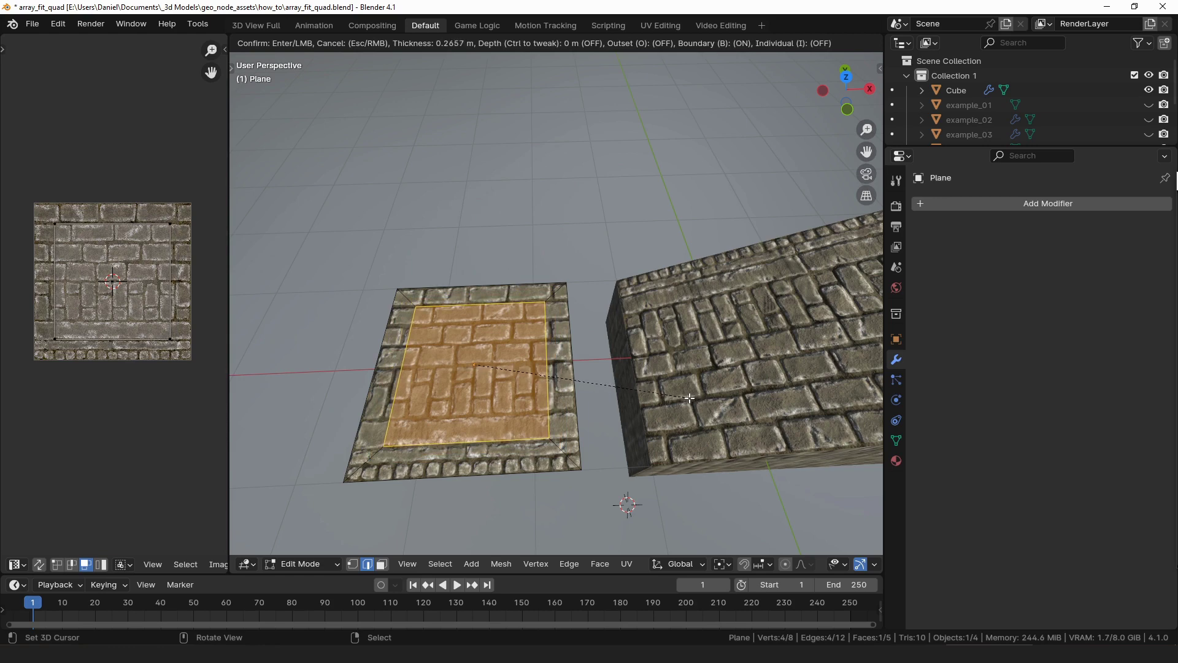
- Inset the stone plane's face by about 0.25 m
left_click(690, 398)
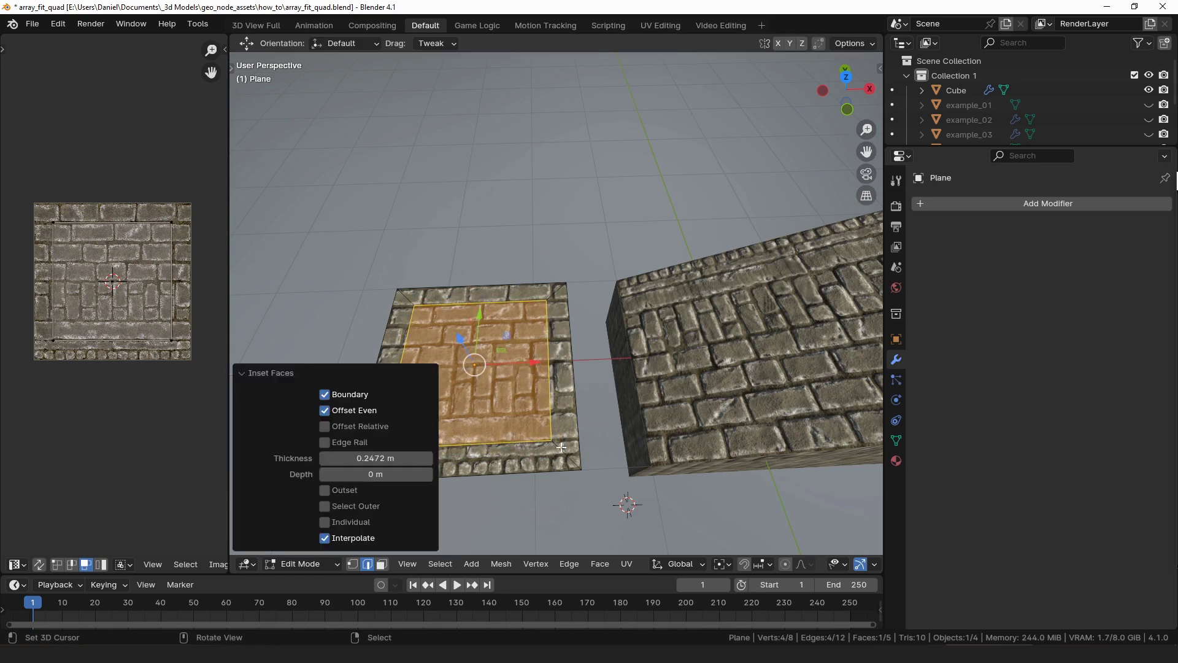
- Rotate the UVs of the stone plane's border faces by 90°, -90° and 180° so the small-stone trim runs along every side
key("3")
key("ctrl+i")
type("r90")
key("Return")
left_click(49, 271)
type("r90")
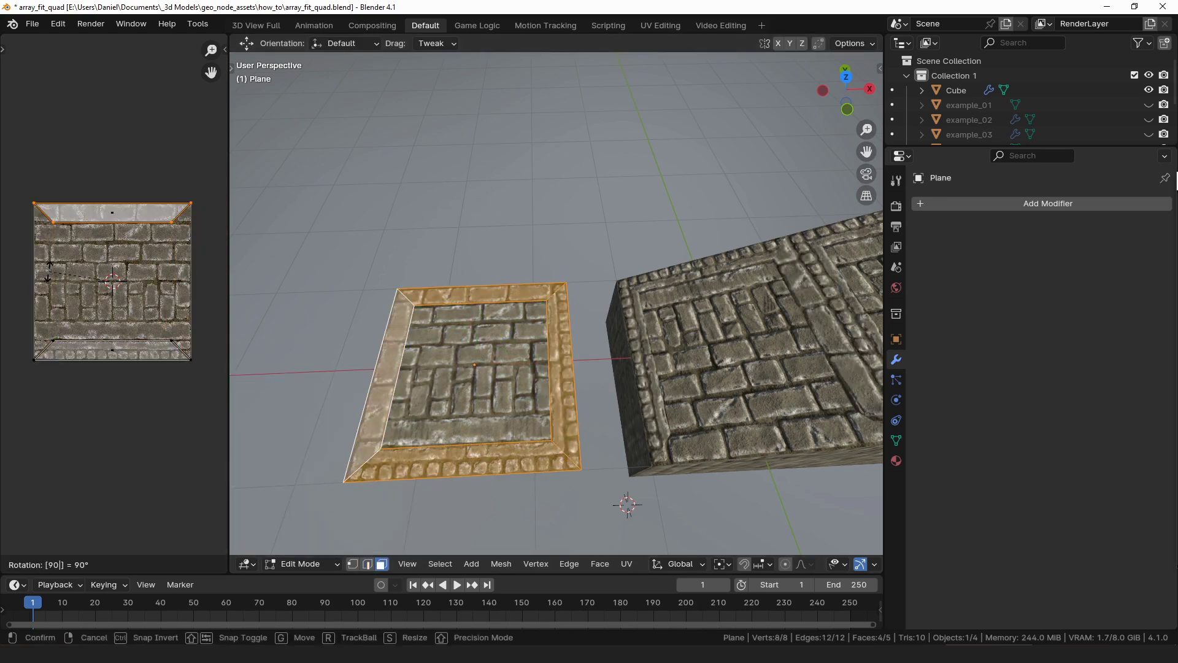
key("minus")
key("Return")
left_click(113, 213)
type("r180")
key("Return")
- Inset the stone plane's centre face by about 0.06 m and lower it along Z to form a recess
left_click(515, 382)
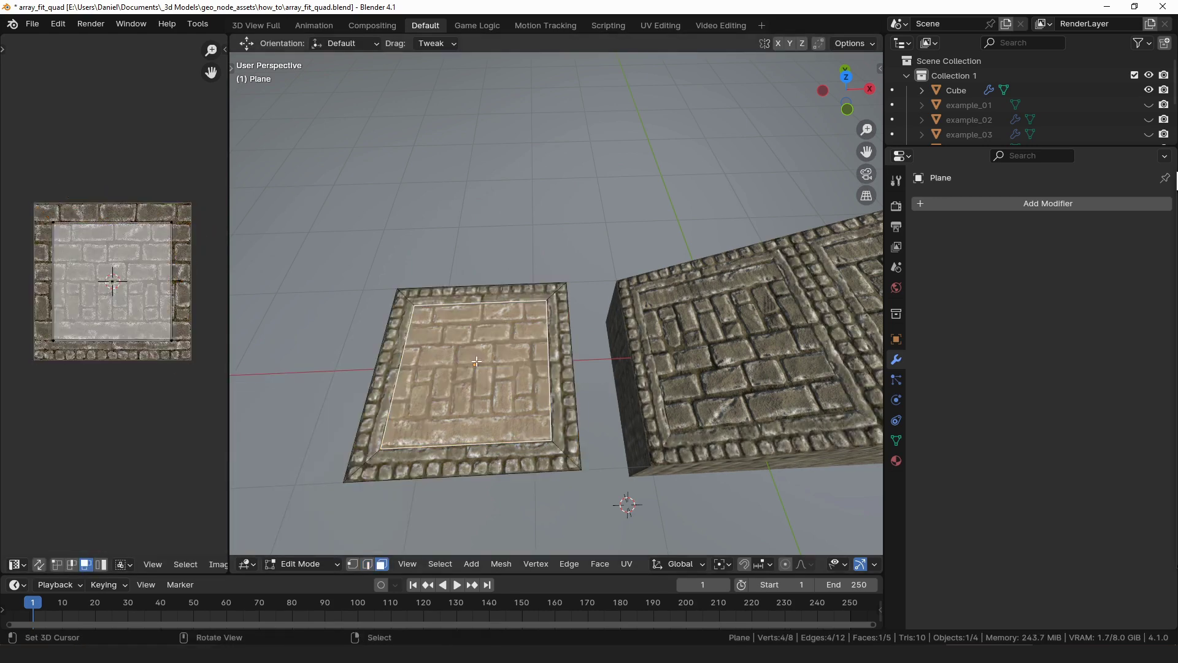
key("i")
middle_click_drag(638, 392, 638, 322)
left_click(646, 356)
left_click_drag(466, 302, 467, 331)
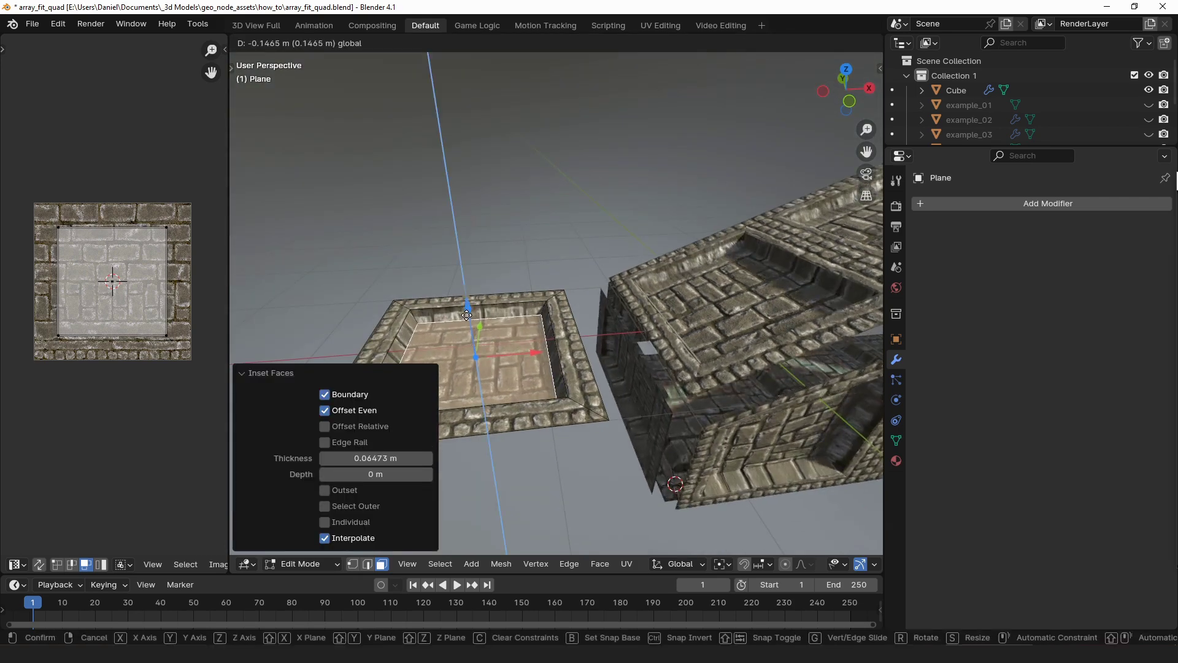
- Inset the recessed face by about 0.22 m, raise it into a block and bevel it with extra segments
key("i")
left_click(687, 317)
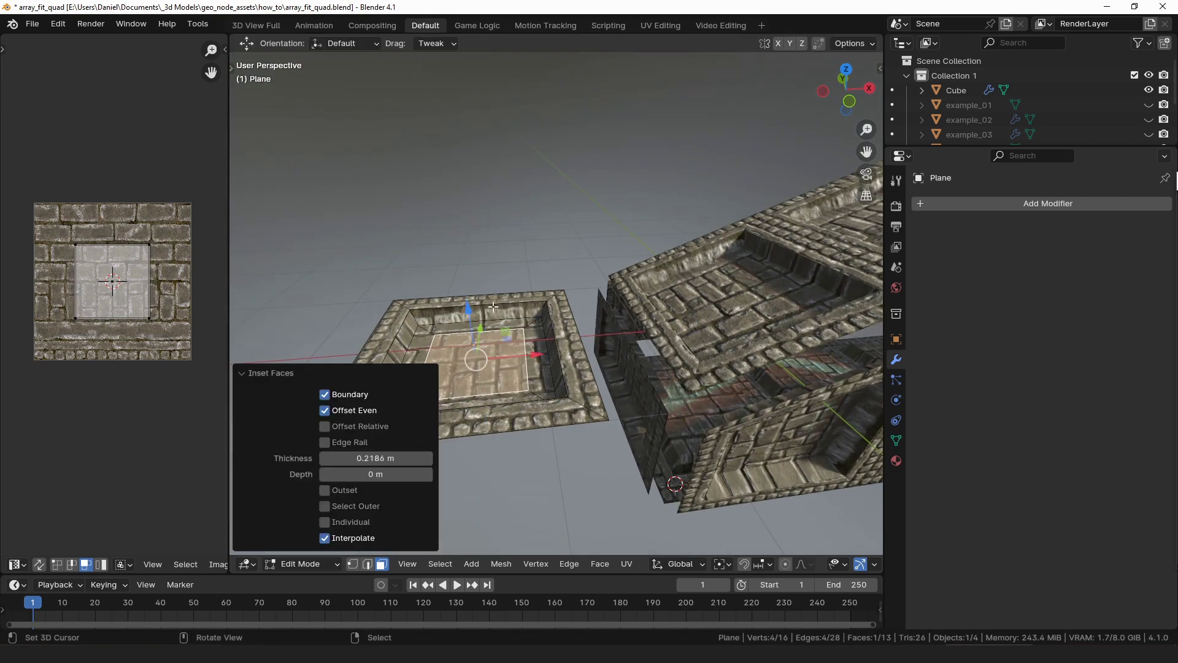
left_click_drag(468, 317, 461, 281)
key("ctrl+b")
scroll(623, 316, "up", 2)
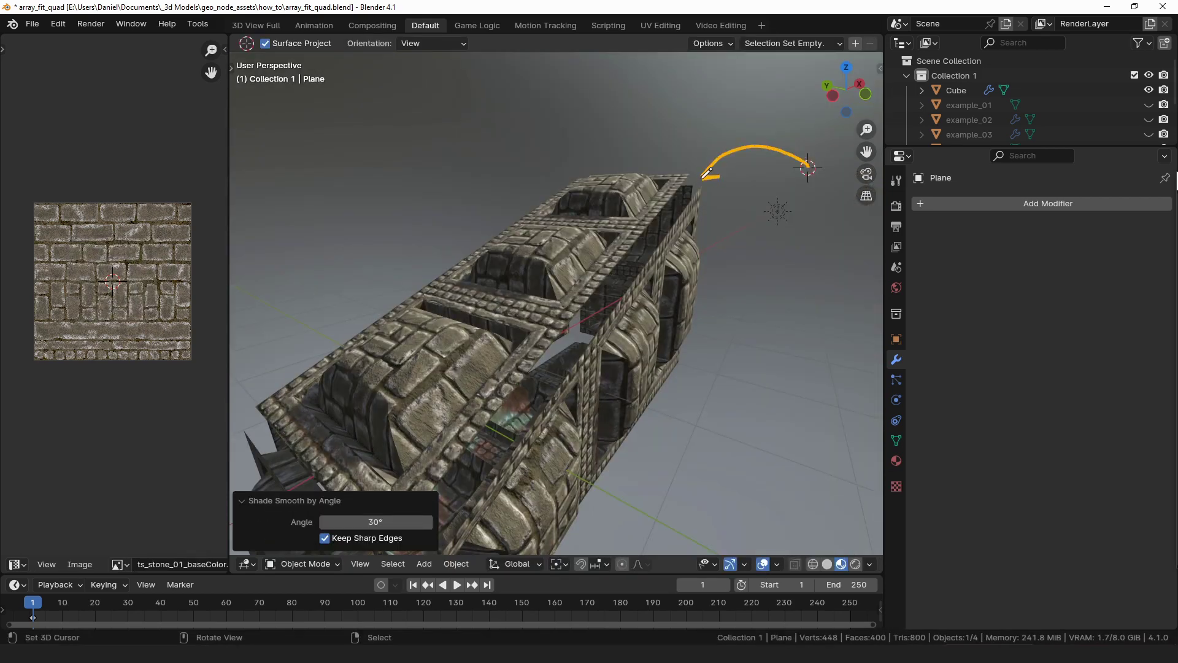
- Mark the open corner of the block with an annotation arrow and turn off Calculate Origin in the cube's Array Fit Quads modifier
left_click_drag(702, 178, 698, 161)
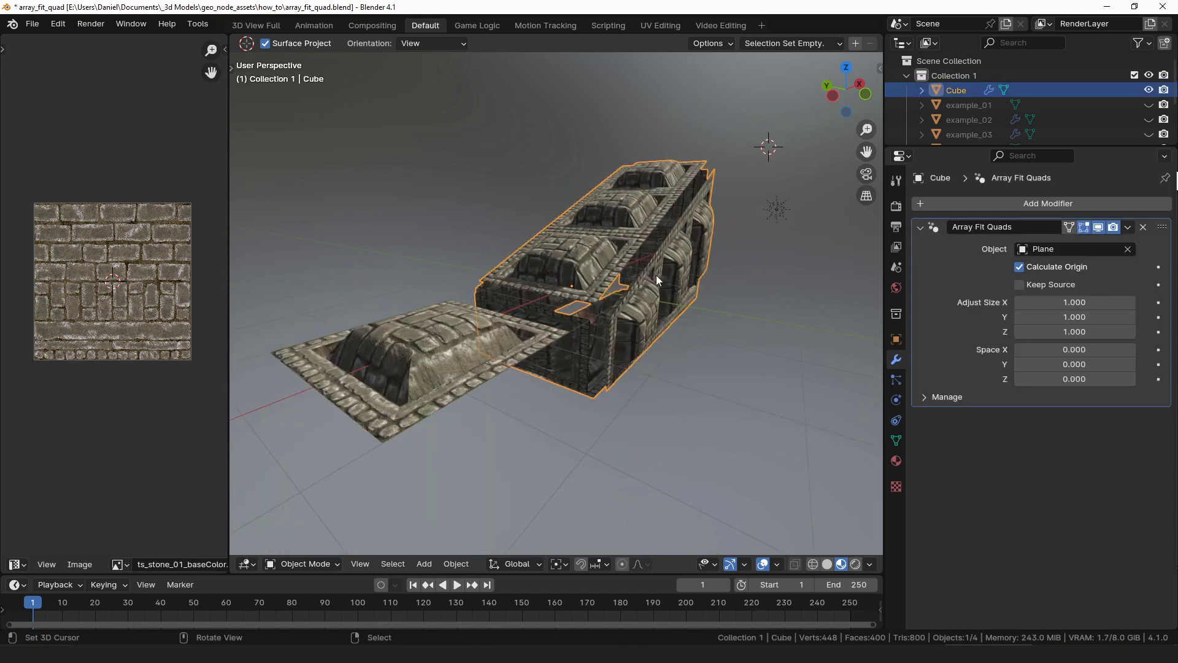
left_click(1020, 267)
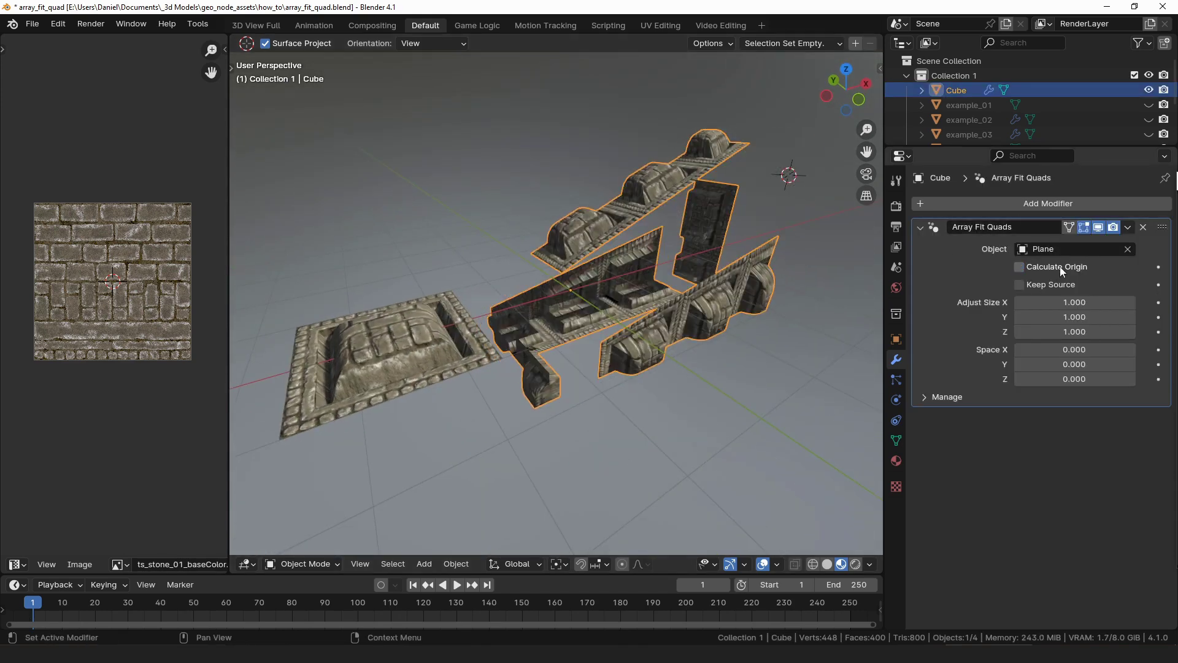
- Set the stone plane's origin to its outer corner vertex
left_click(351, 368)
key("Tab")
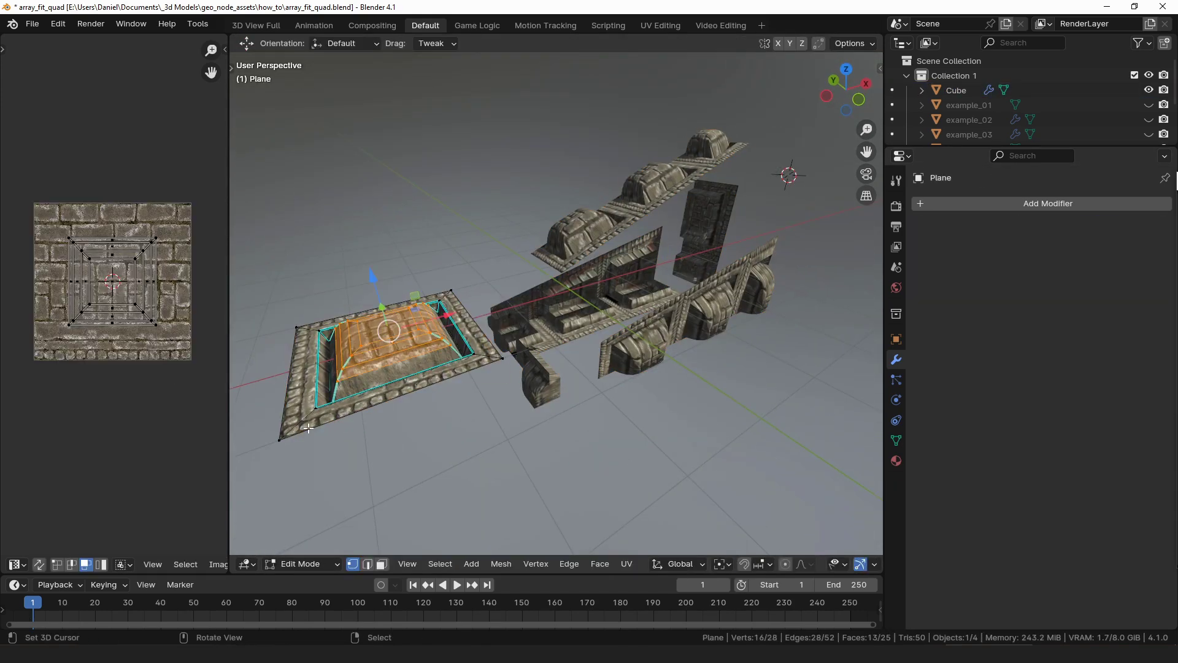
left_click(273, 445)
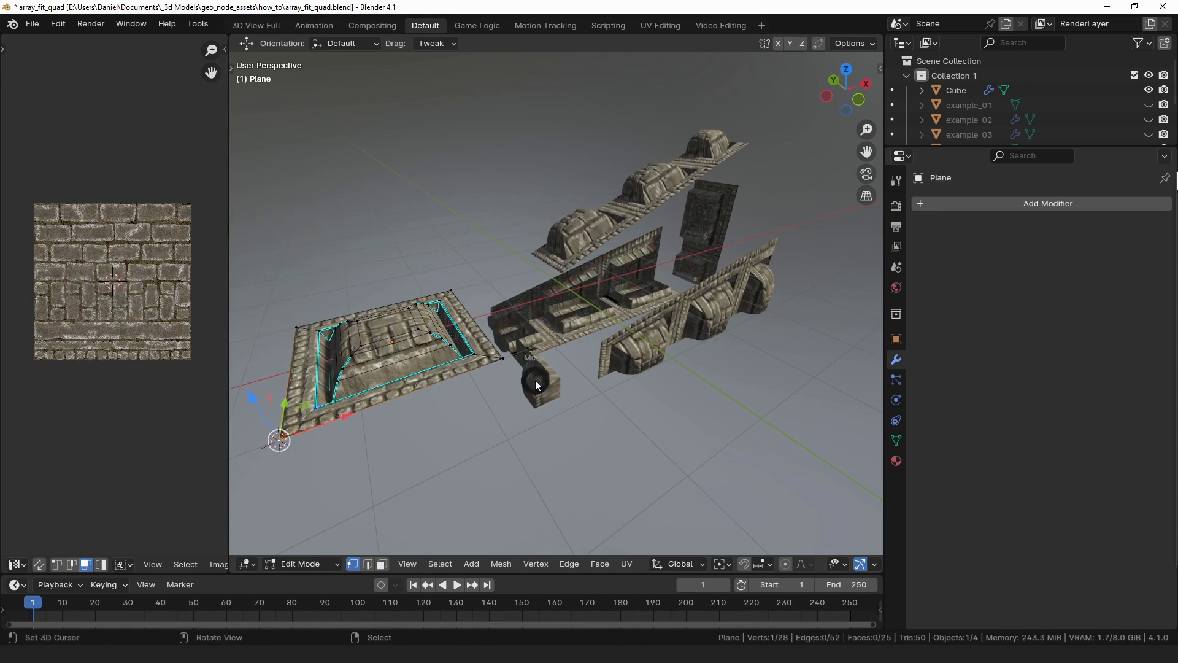
key("Tab")
key("ctrl+alt+shift+c")
left_click(423, 320)
- Annotate the stone plane's axes at its corner origin
left_click_drag(439, 419, 475, 405)
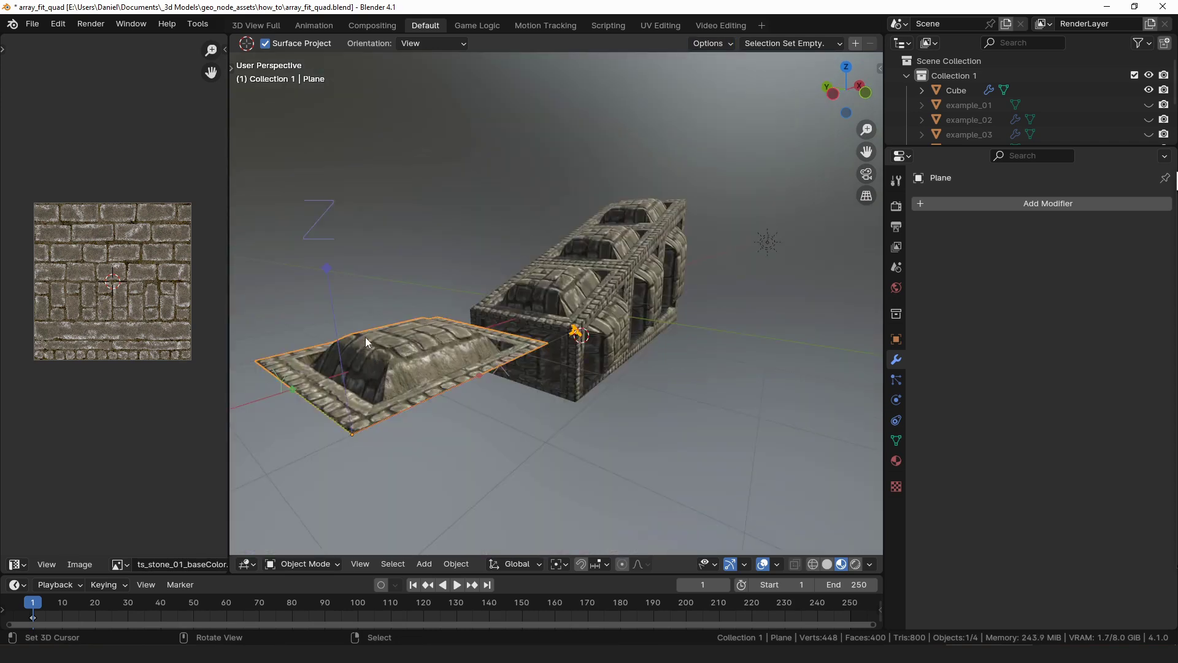
key("g")
left_click_drag(341, 381, 340, 423)
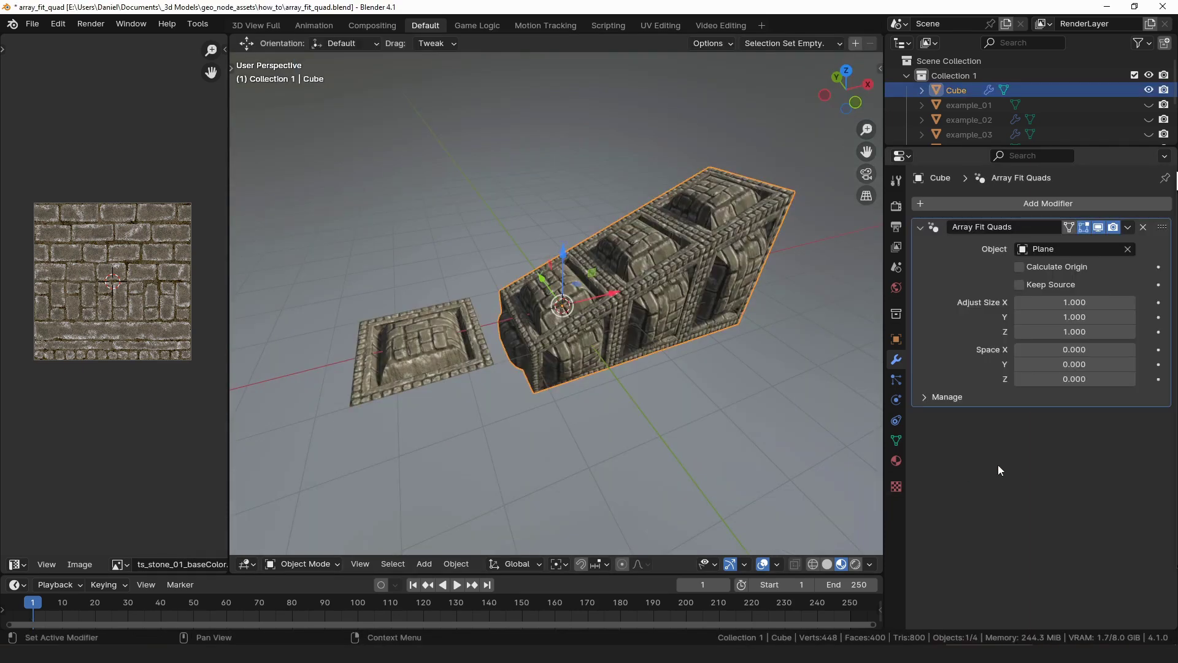
- Try Keep Source in the cube's Array Fit Quads modifier, turn it off, and point out the Adjust Size and Space values
left_click(1052, 285)
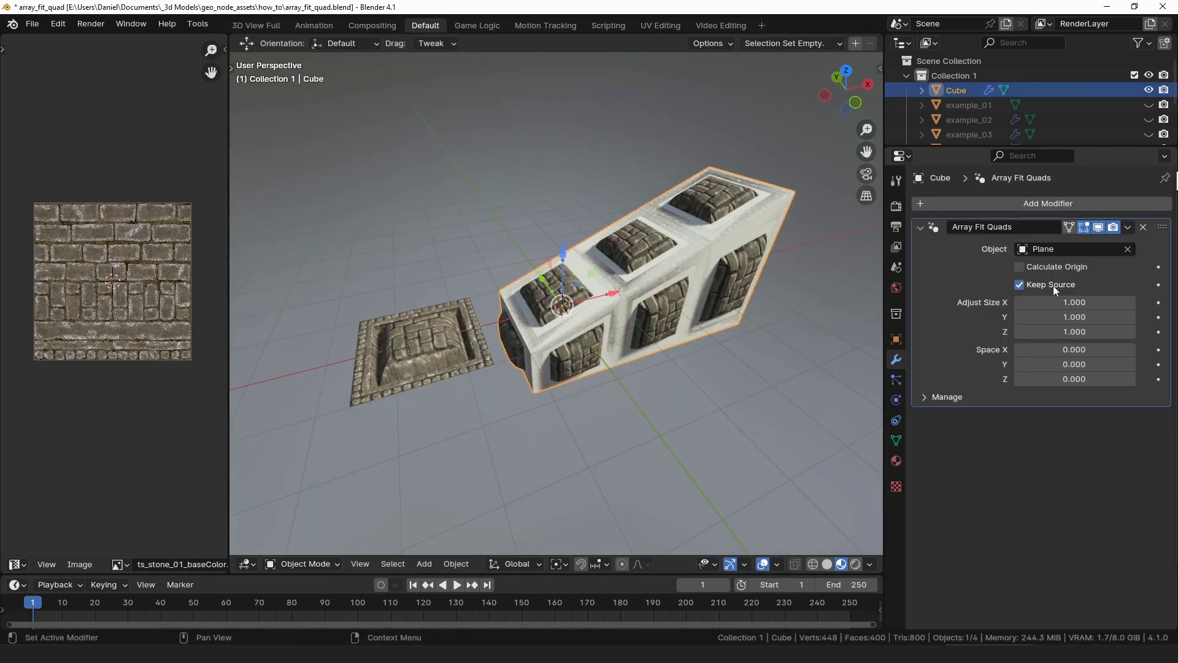
left_click(1054, 285)
left_click(1054, 286)
middle_click_drag(655, 340, 632, 348)
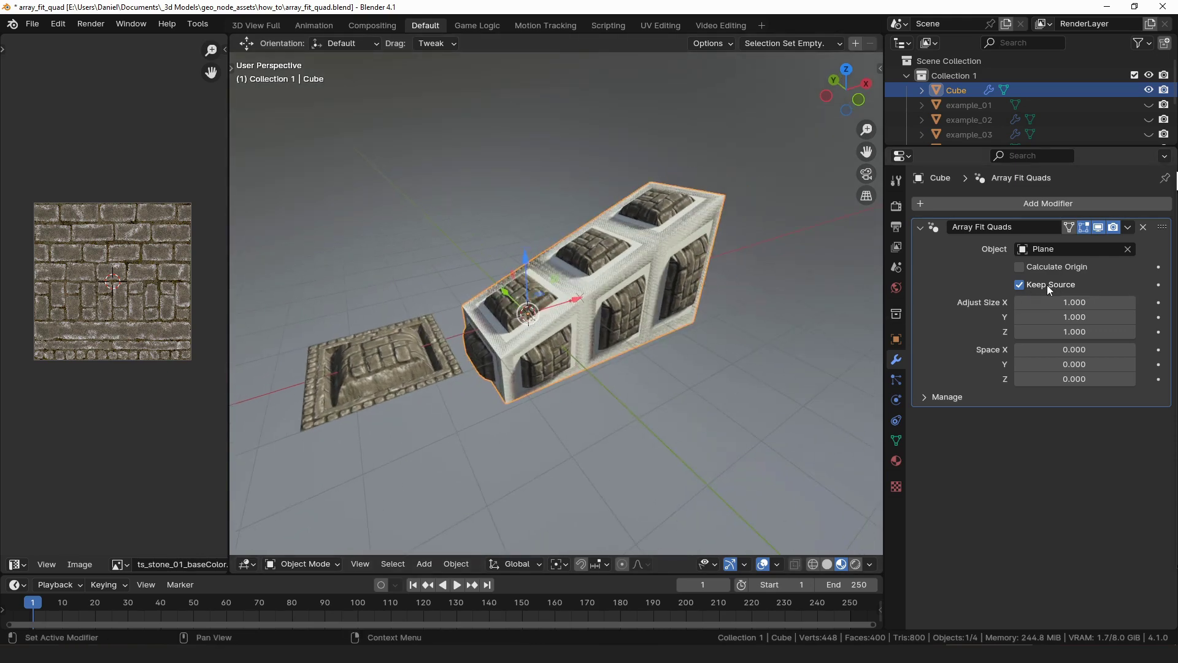
left_click(1047, 285)
left_click_drag(1074, 302, 1094, 364)
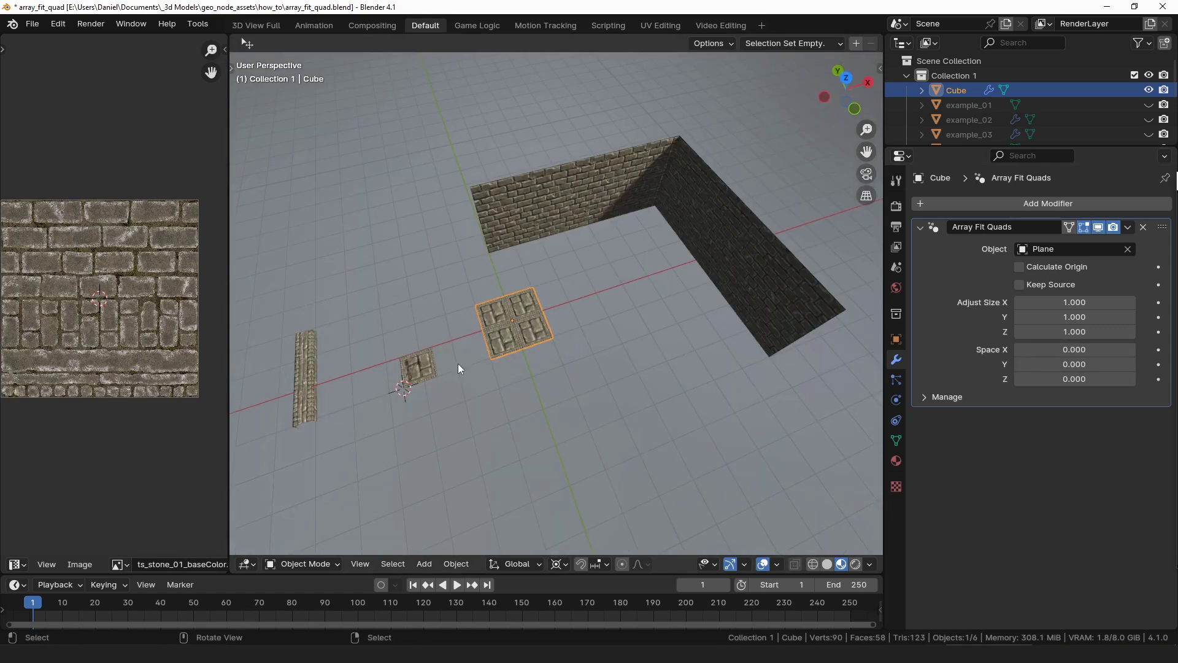
- Move the tiled floor quad horizontally into the corner at the outer end of the lit brick wall
key("Tab")
left_click(526, 312)
key("g")
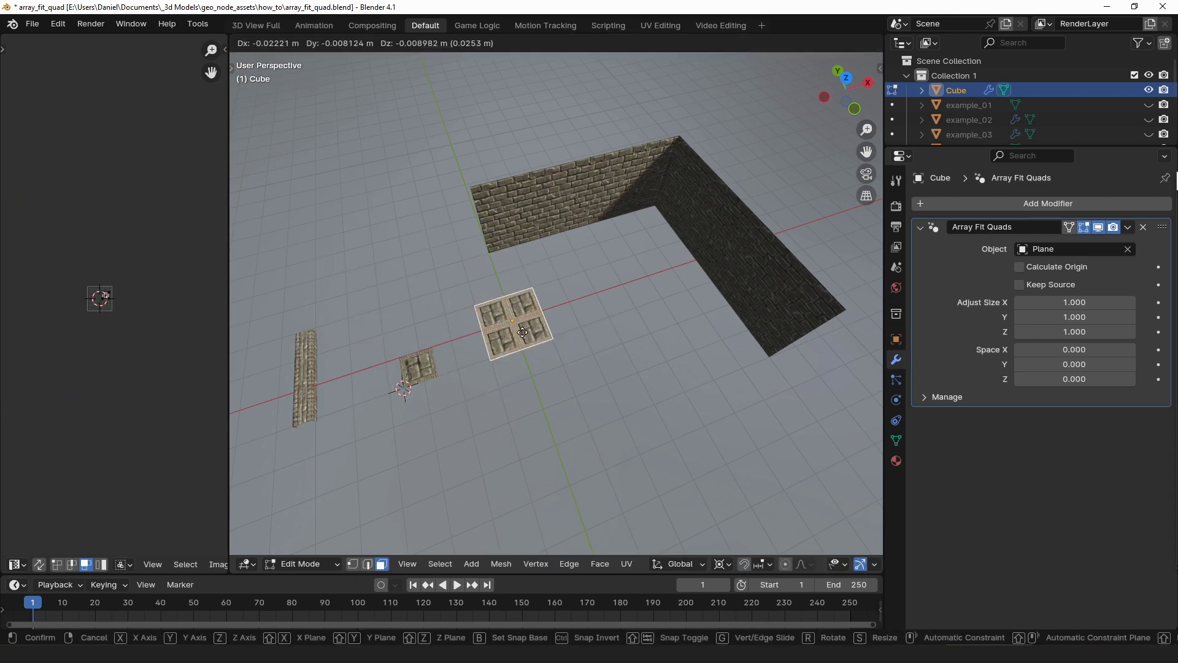
key("shift+z")
left_click(560, 265)
- Extend the floor quad by its edges along X and Y until its tiles fill the area between the two walls
key("2")
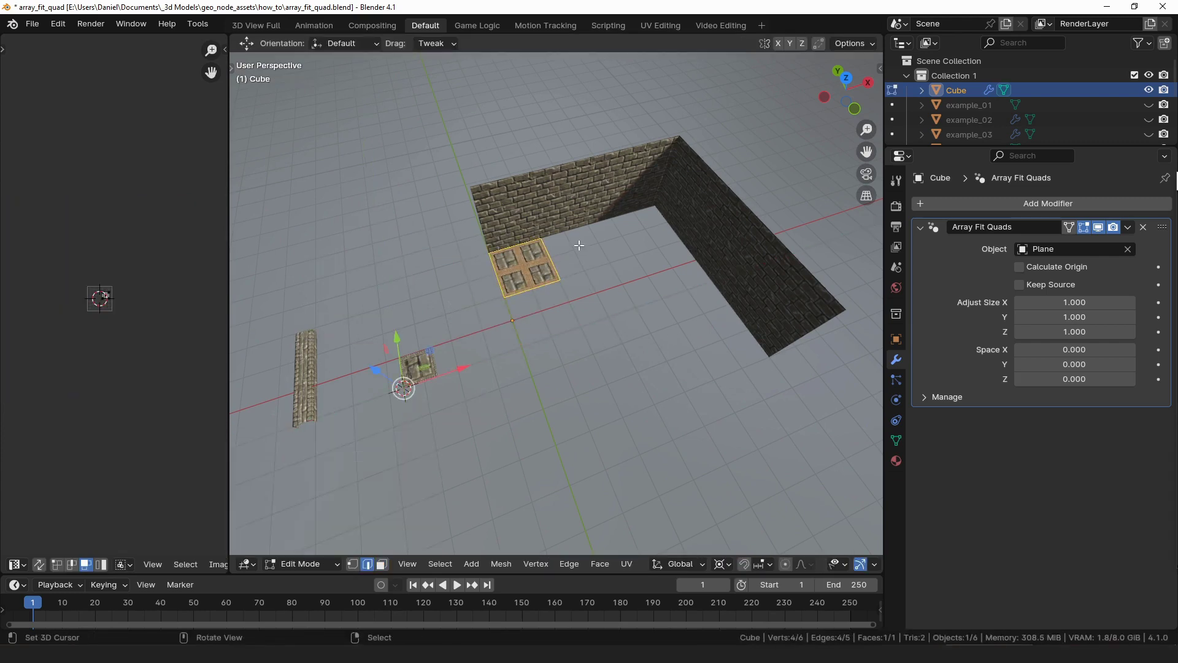
key("e")
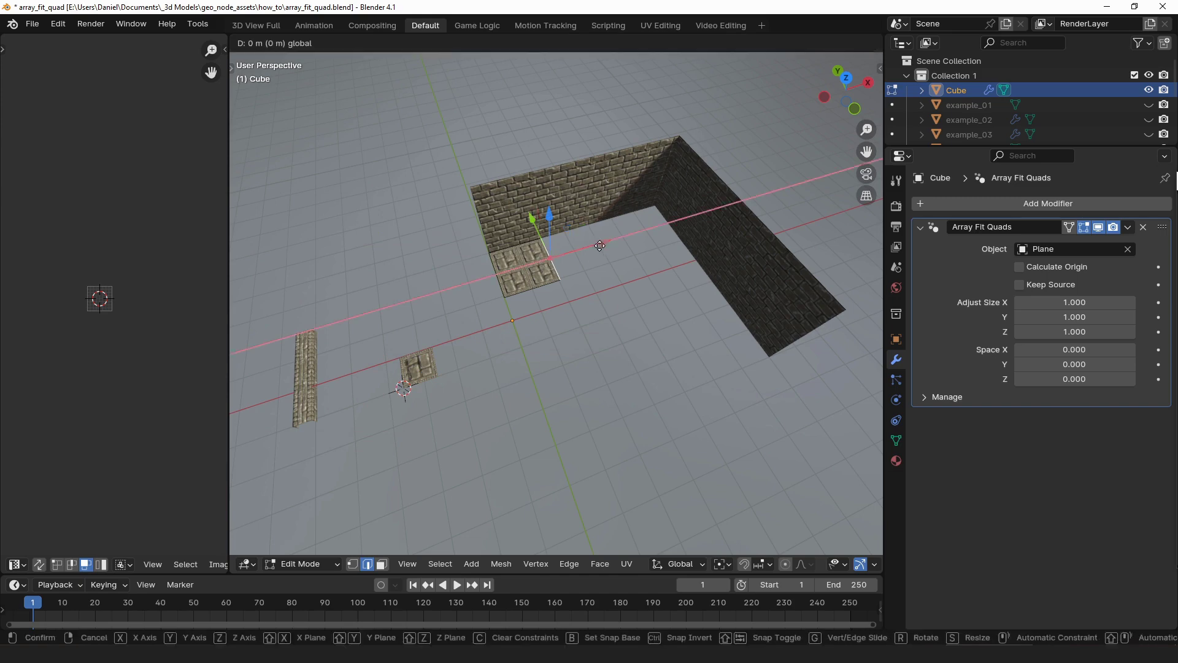
left_click(629, 251)
left_click_drag(578, 228, 652, 361, "ctrl")
key("Tab")
- Stand the new plane upright by rotating it 90° about X and use the pillar strip Plane.002 as its Array Fit Quads object
middle_click_drag(473, 328, 565, 322)
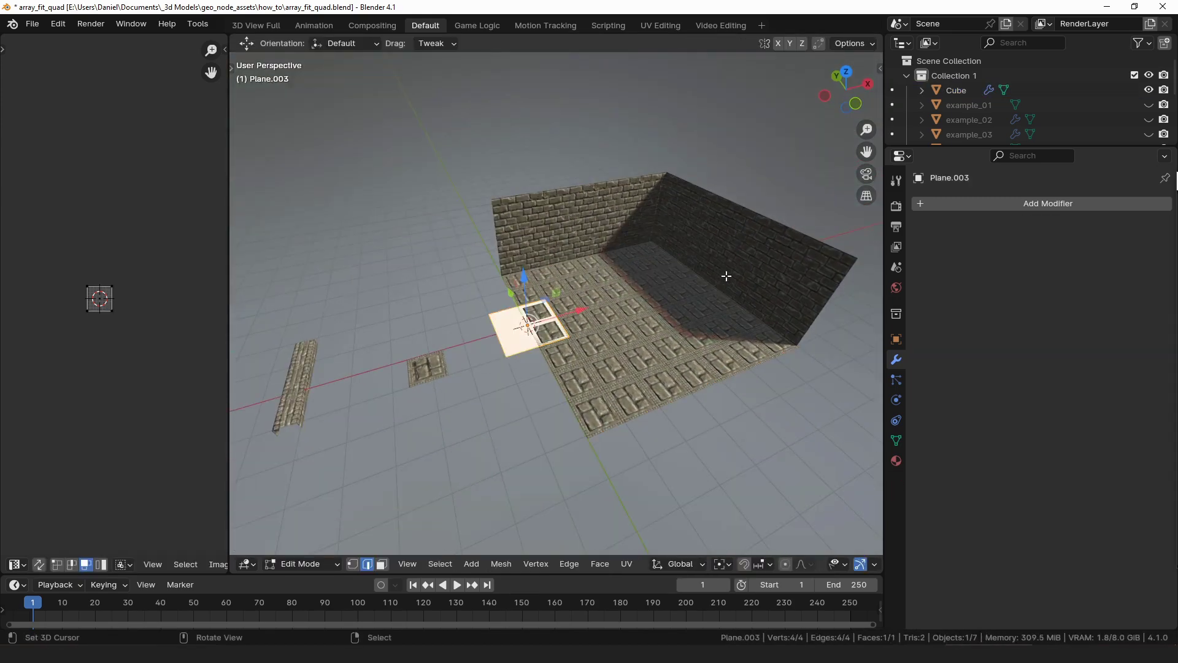
key("r")
key("x")
key("9")
key("0")
key("Return")
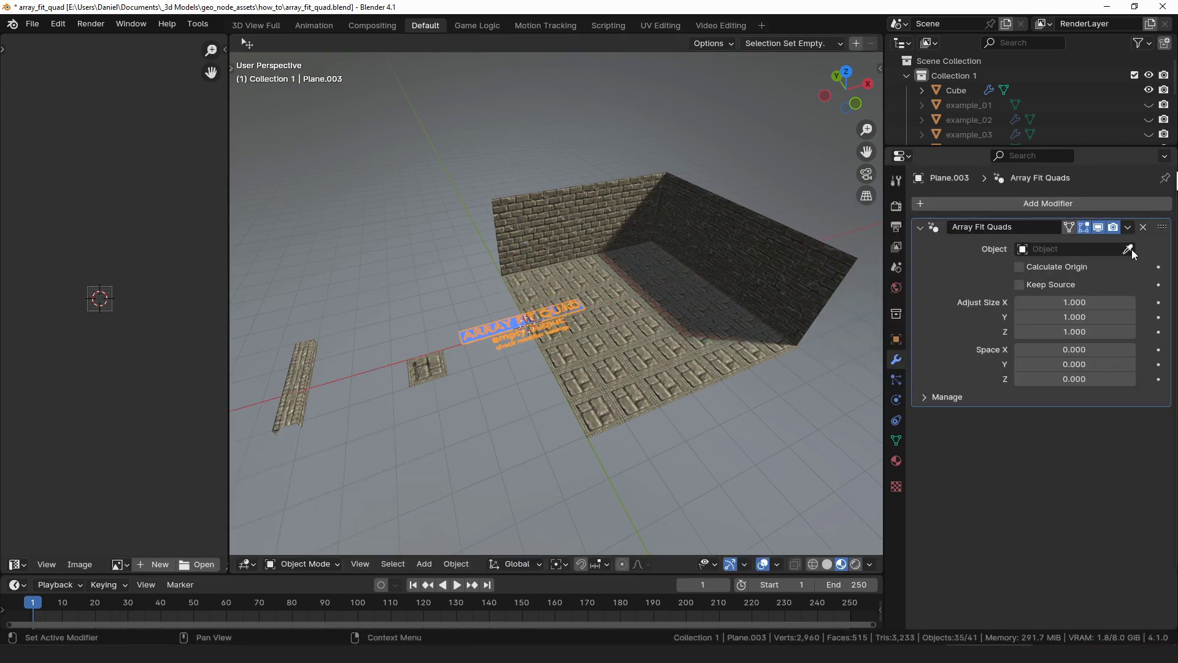
left_click(303, 373)
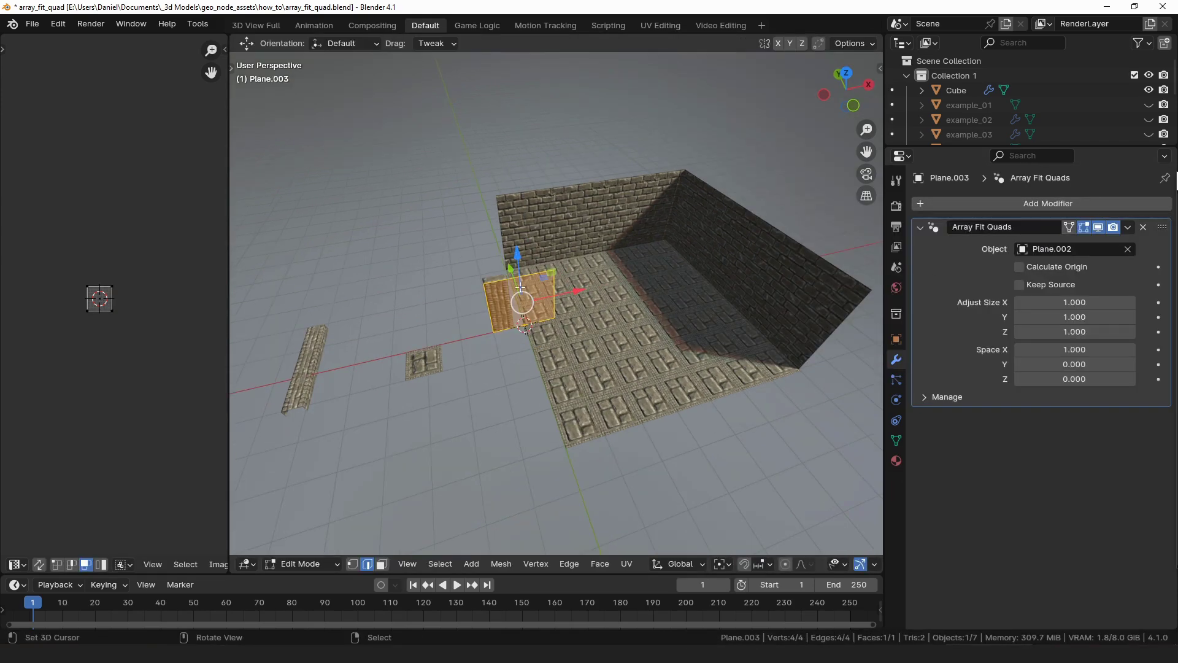
- Move the upright pillar plane 3 m along Y and shift it along X to the start of the lit wall
middle_click_drag(521, 287, 509, 307)
left_click_drag(509, 299, 481, 241)
left_click(484, 245)
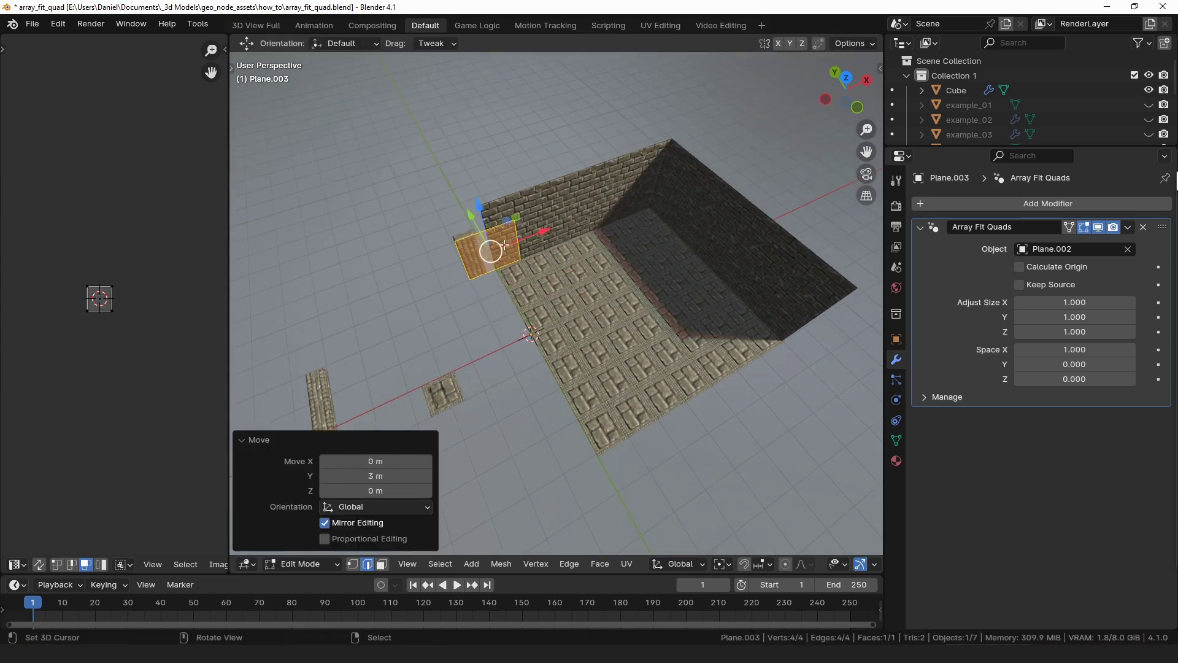
key("g")
key("x")
left_click(486, 216)
- Raise the pillar plane's upper edge by 1 m along Z
left_click_drag(498, 204, 518, 187)
right_click(532, 229)
key("1")
key("Return")
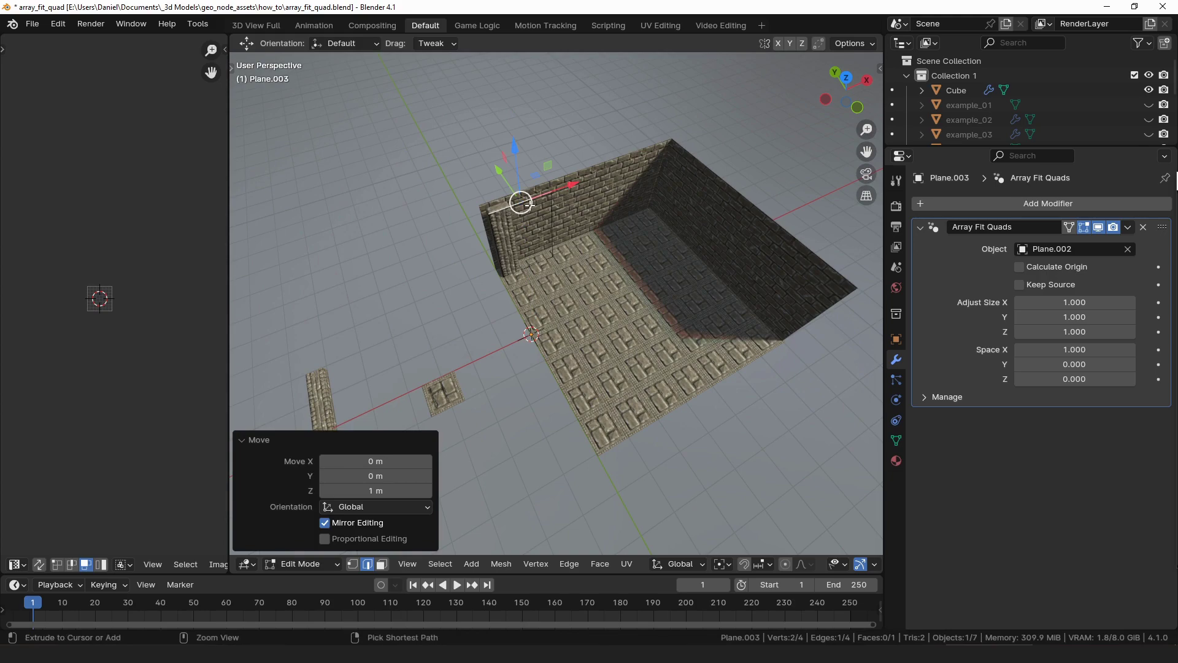
- Shift the whole pillar plane about 0.29 m along Y against the wall and extend its free vertical edge along X
key("ctrl+l")
left_click_drag(507, 260, 531, 271)
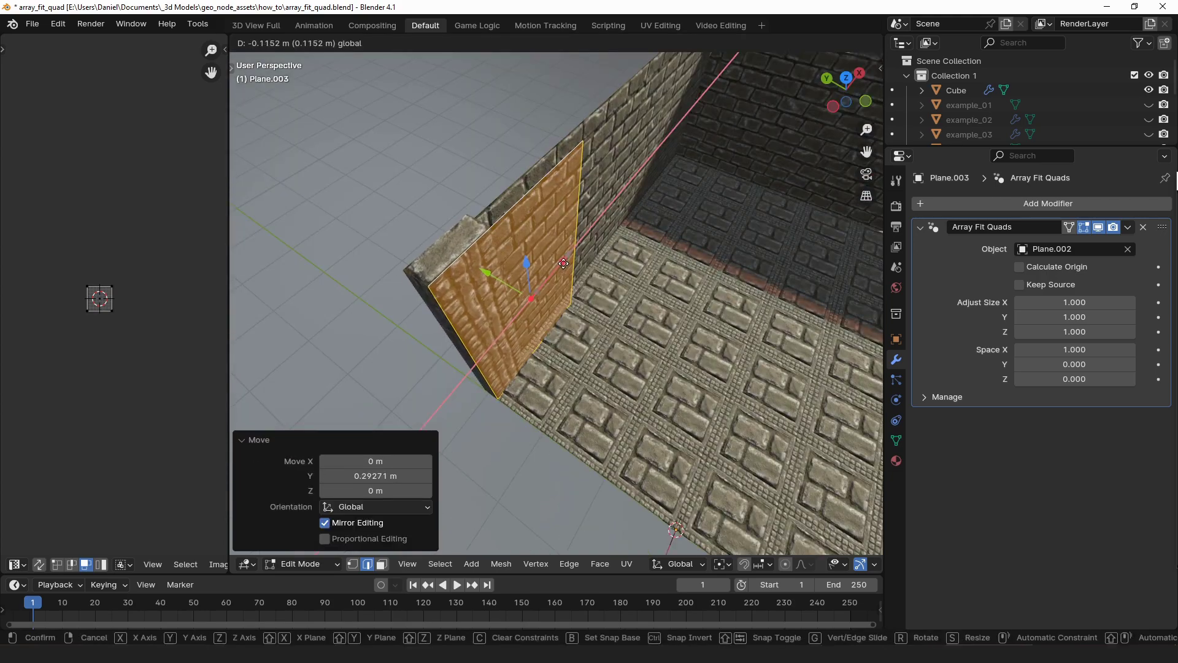
right_click(581, 218)
middle_click_drag(582, 219, 613, 225)
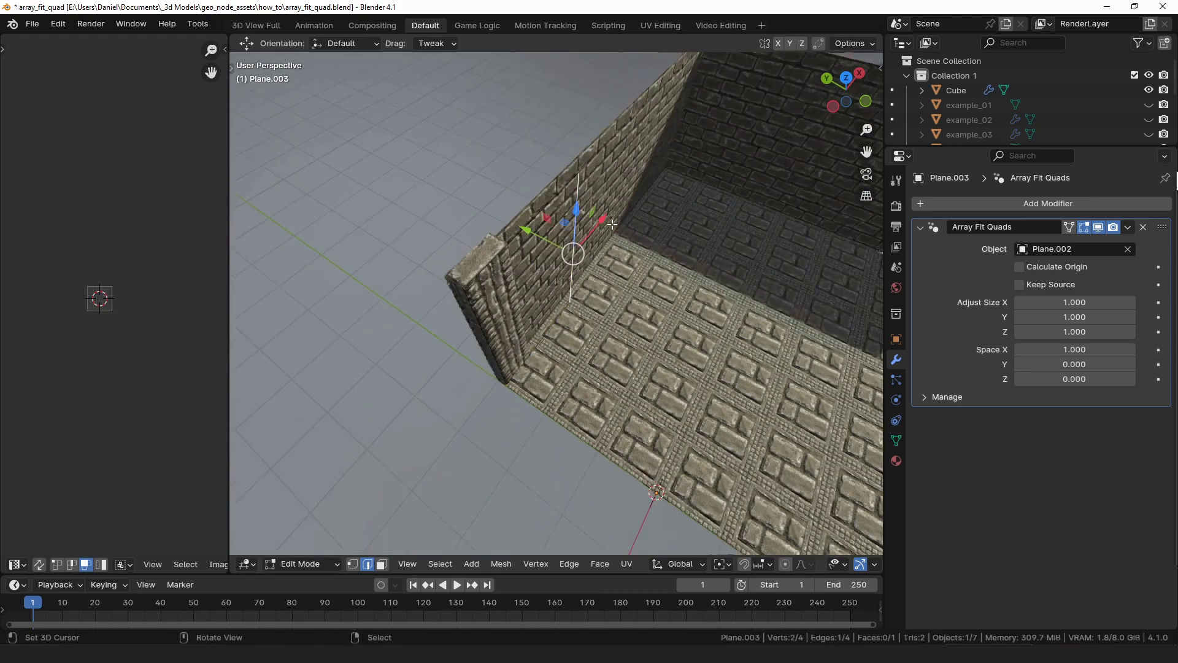
scroll(613, 225, "down", 4)
left_click_drag(595, 241, 672, 165)
middle_click_drag(690, 181, 625, 200)
- Rotate the duplicated pillar plane -90° about Z and move it along X and Y against the adjacent dark wall
left_click_drag(668, 252, 662, 253)
key("Return")
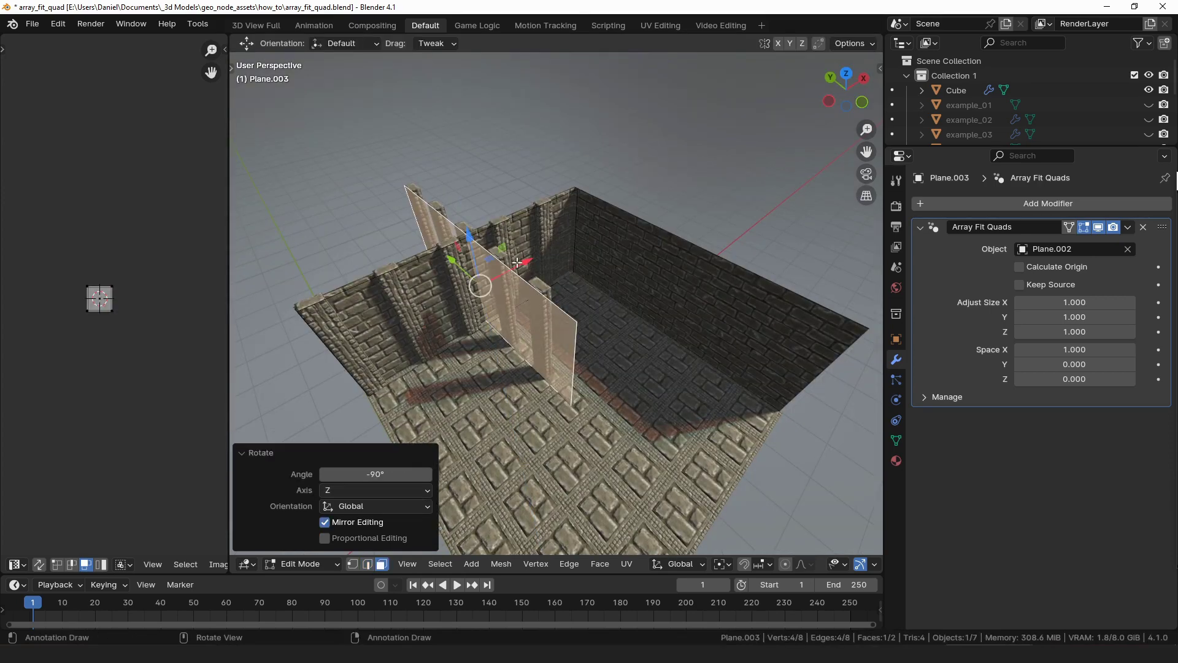
key("g")
key("x")
left_click(608, 215)
key("g")
key("y")
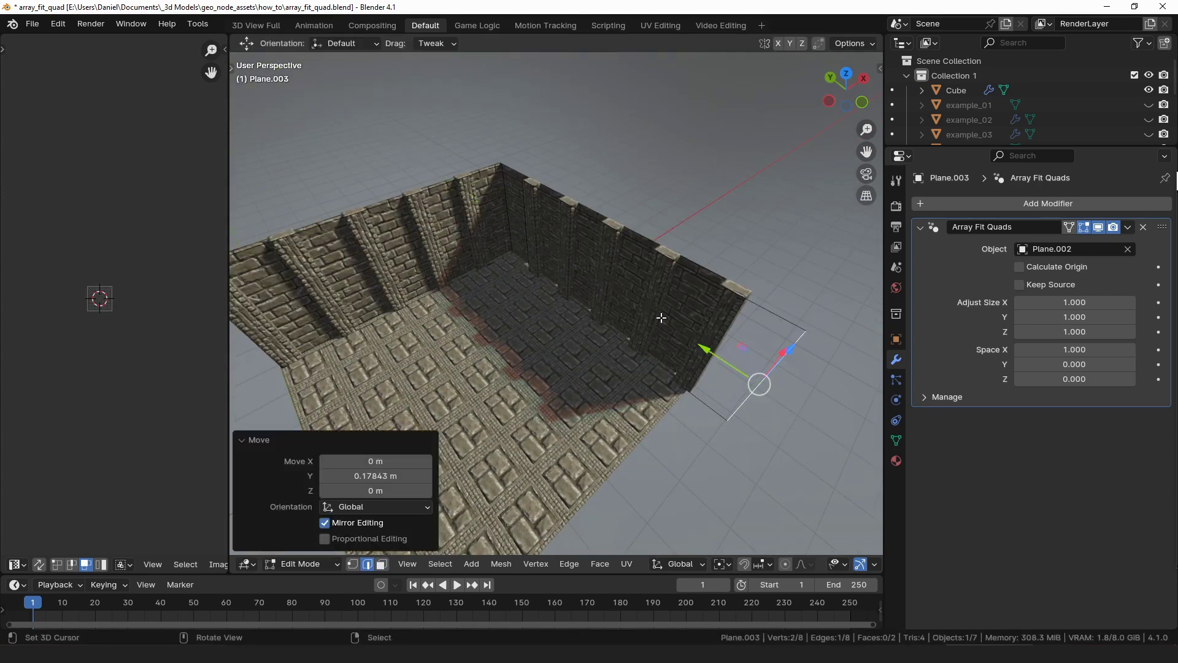
- Move the second pillar plane's vertical edge at the room corner by about 0.18 m along Y
left_click(518, 203)
left_click_drag(494, 209, 495, 209)
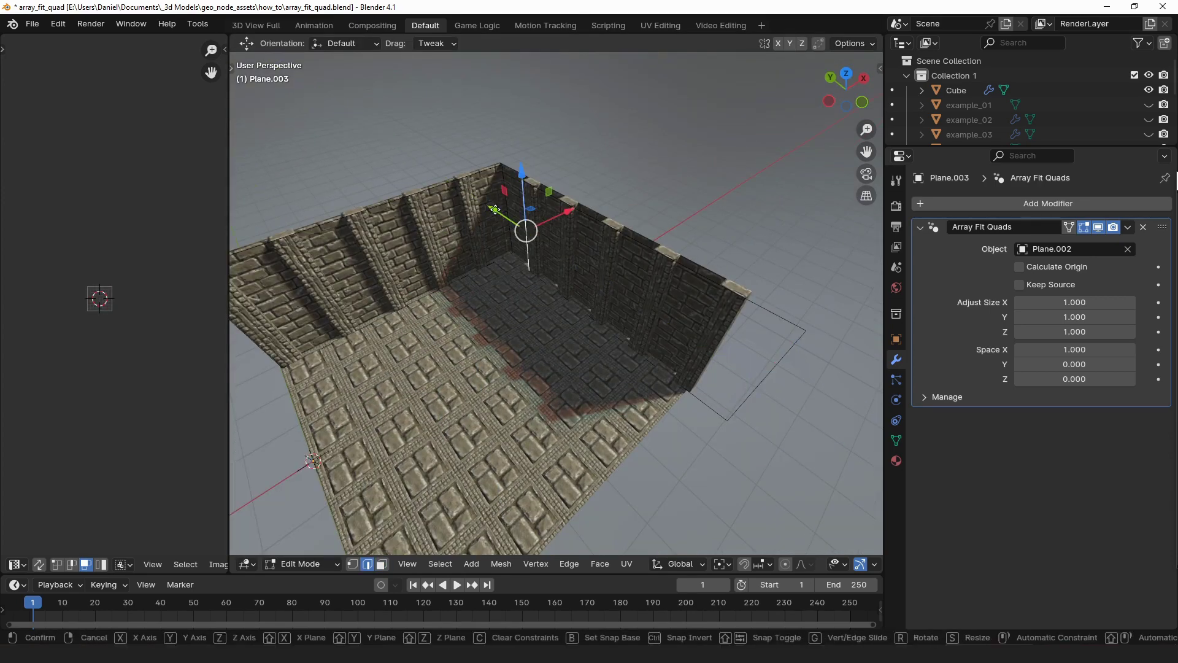
left_click(505, 215)
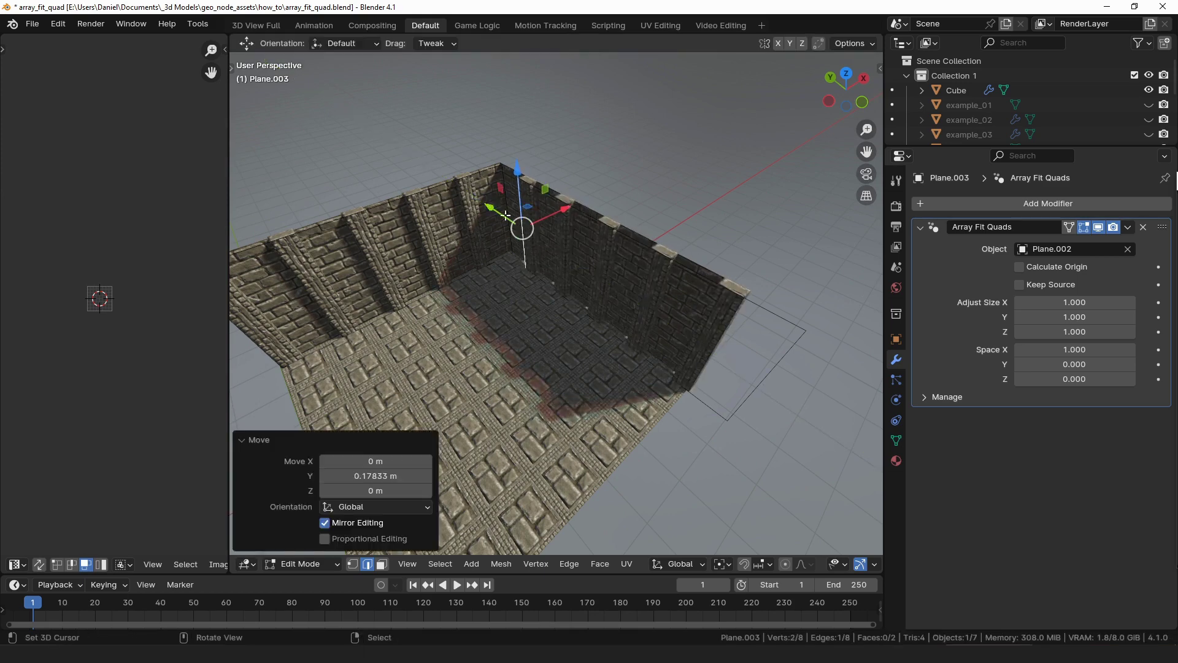
left_click(744, 368)
scroll(645, 345, "down", 3)
key("ctrl+l")
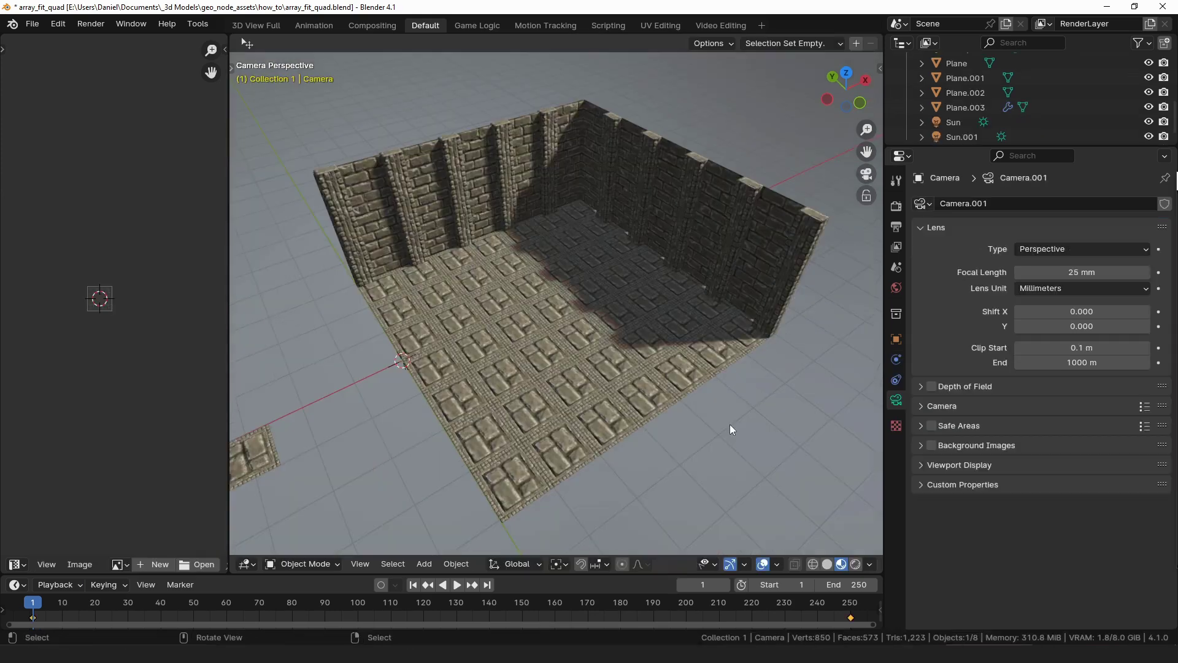
- Play the camera animation to view the finished room corner
key("space")
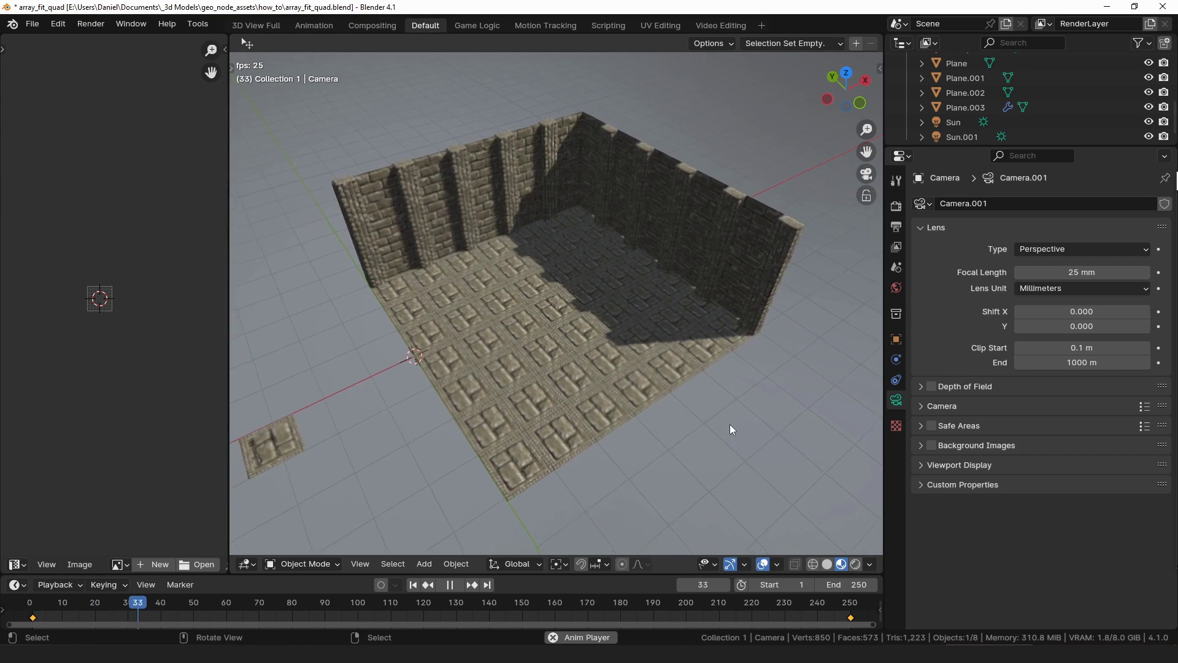